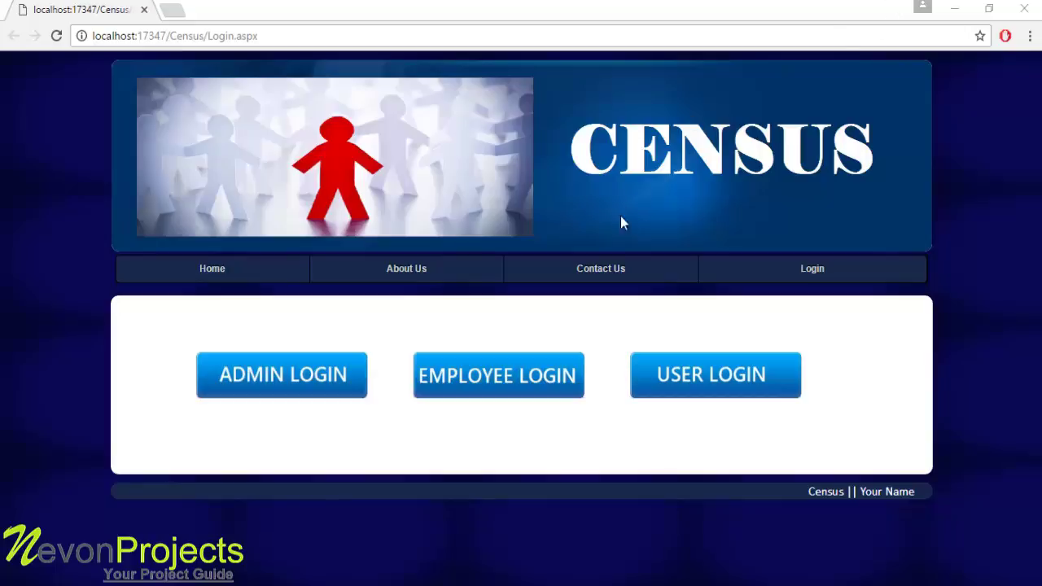
Go to the ADMIN LOGIN page and start entering the administrator ID
{"action": "left_click", "coordinate": [271, 385]}
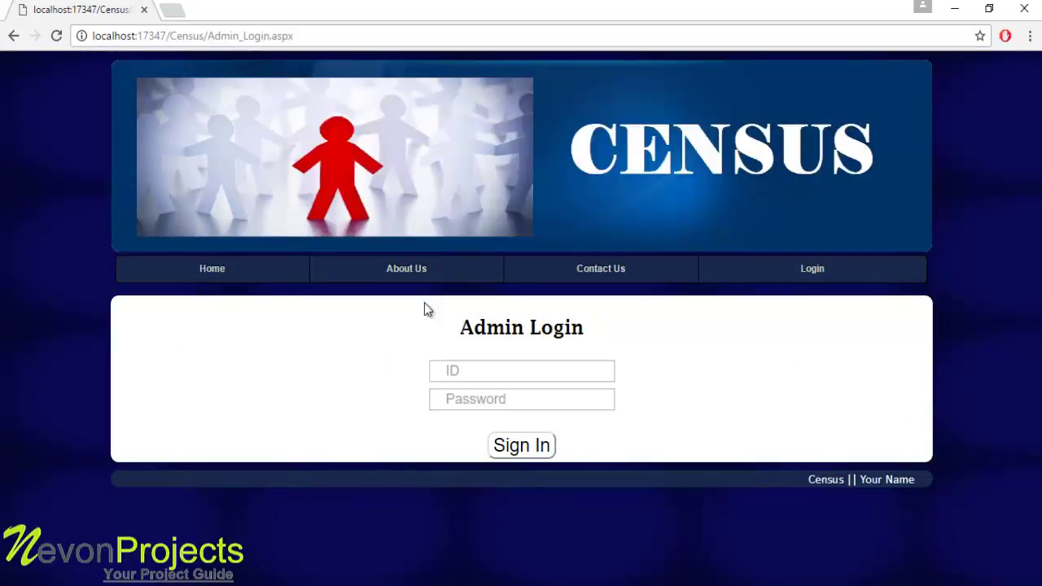
{"action": "left_click", "coordinate": [460, 376]}
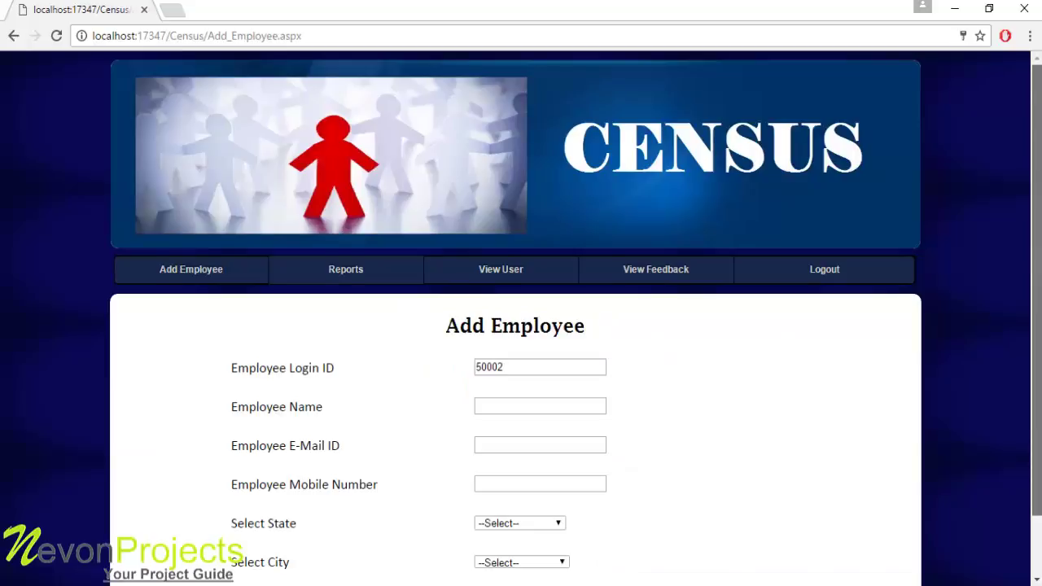
Fill in the new employee's name, e-mail address and mobile number, correcting a mistyped name
{"action": "scroll", "coordinate": [675, 111], "scroll_direction": "down", "scroll_amount": 1}
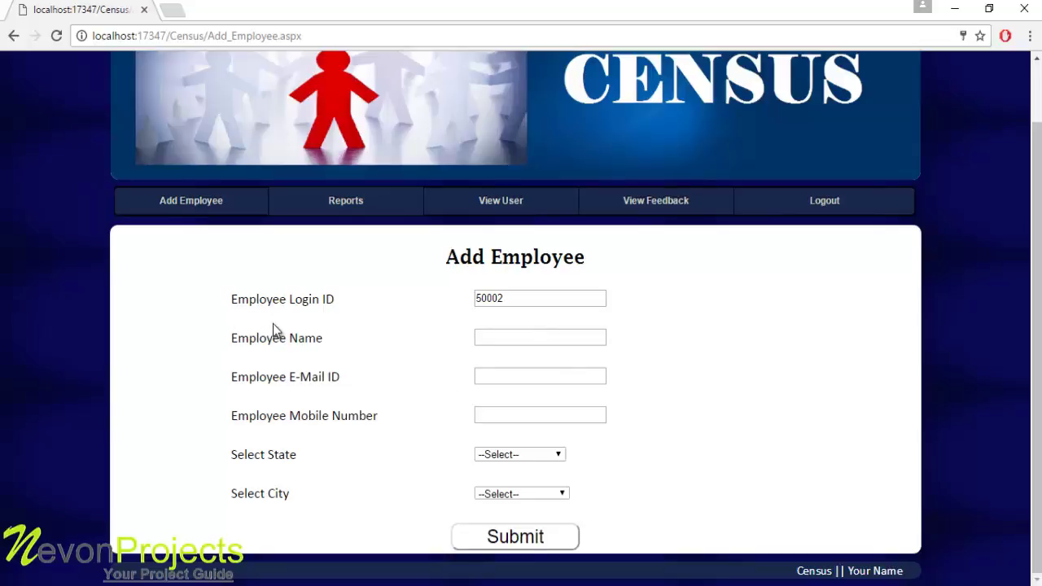
{"action": "left_click", "coordinate": [513, 336]}
{"action": "type", "text": "SAm"}
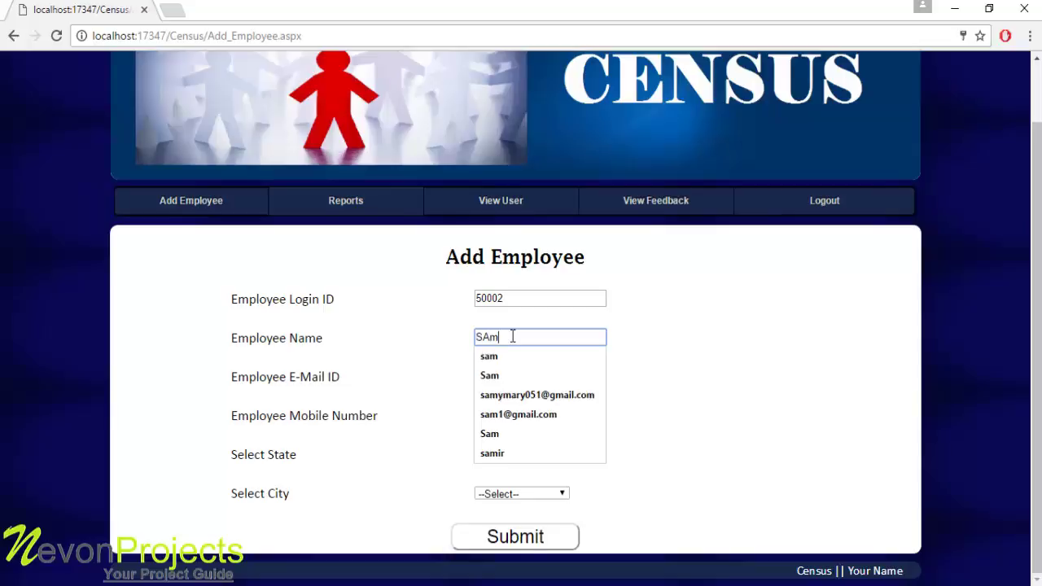
{"action": "key", "text": "BackSpace"}
{"action": "key", "text": "BackSpace"}
{"action": "key", "text": "BackSpace"}
{"action": "type", "text": "Ajay"}
{"action": "left_click", "coordinate": [473, 376]}
{"action": "left_click", "coordinate": [510, 374]}
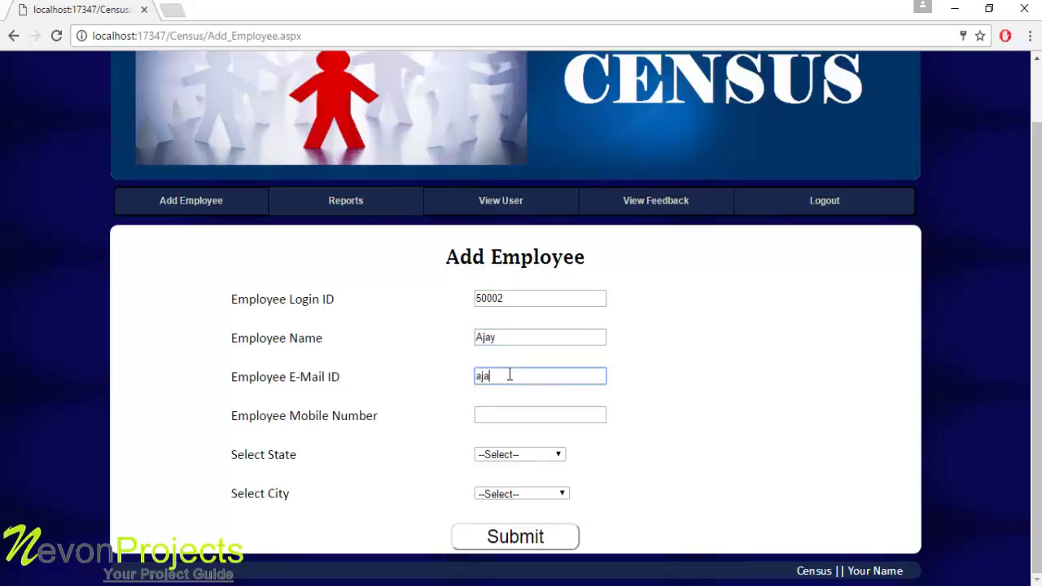
{"action": "key", "text": "Tab"}
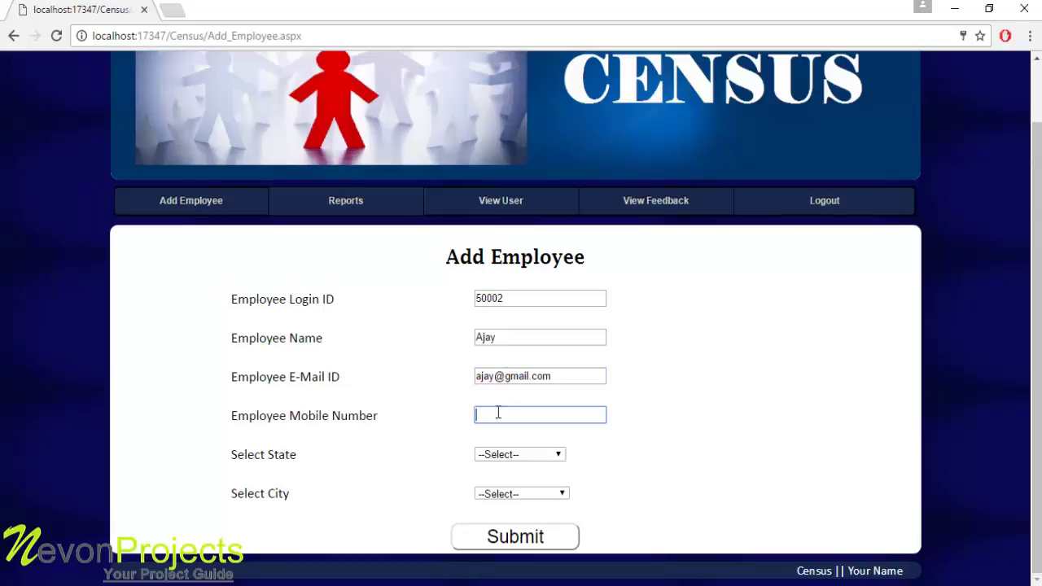
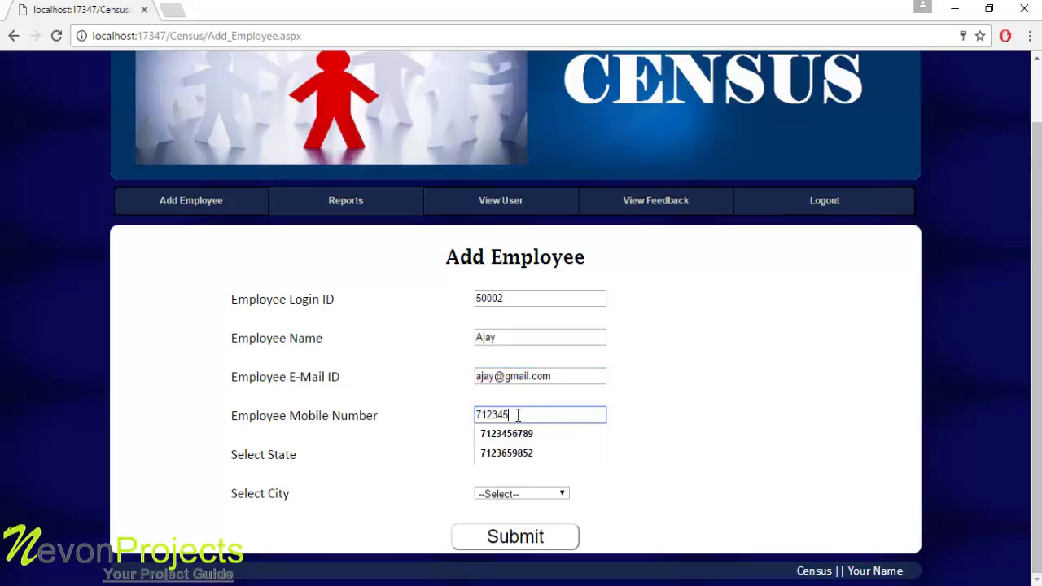
Choose state Chhattisgarh and city Baloda Bazar, submit, and confirm the Data Added alert
{"action": "left_click", "coordinate": [525, 456]}
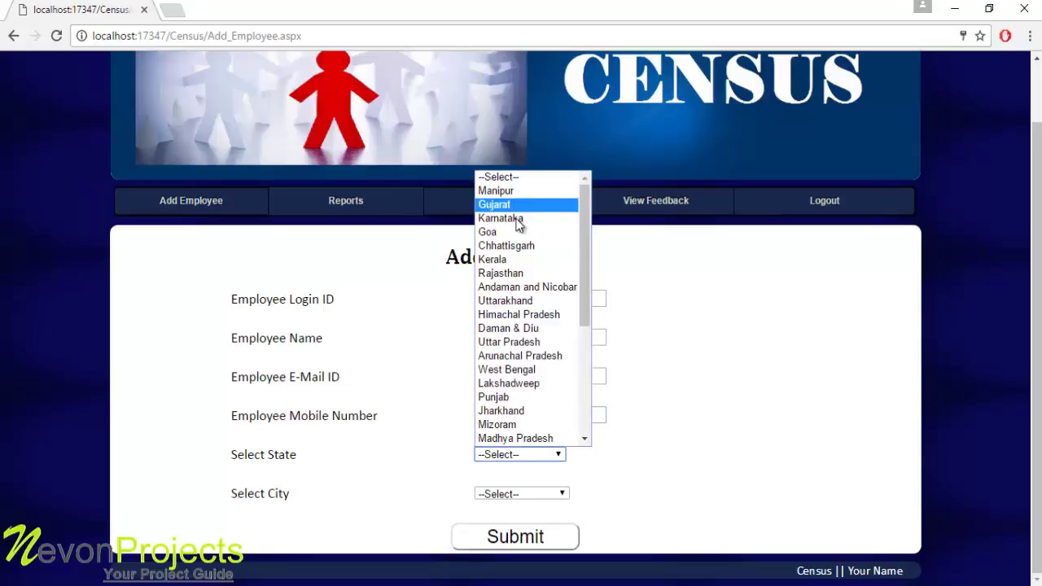
{"action": "left_click", "coordinate": [482, 247]}
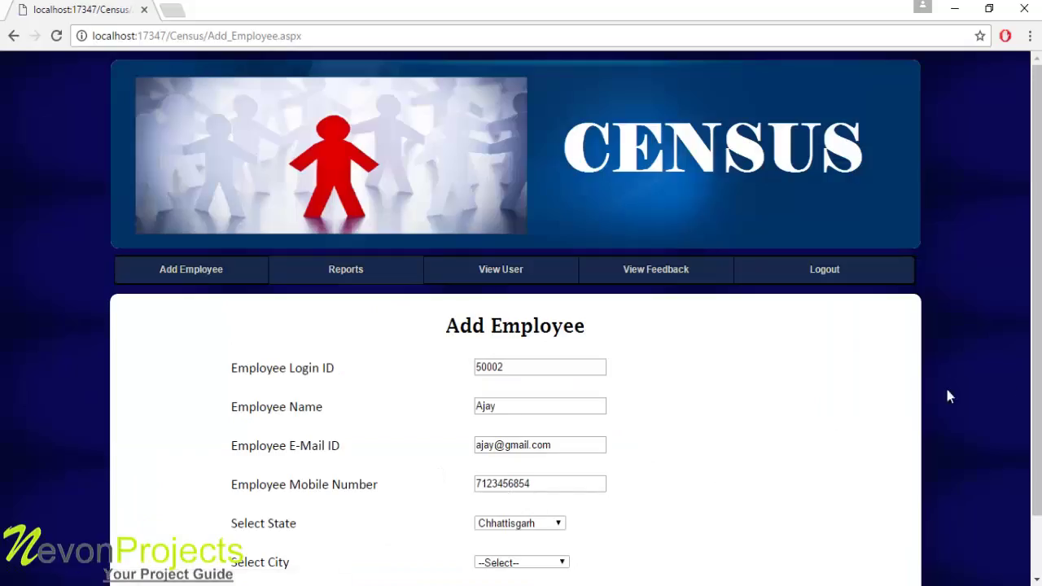
{"action": "scroll", "coordinate": [1034, 370], "scroll_direction": "down", "scroll_amount": 1}
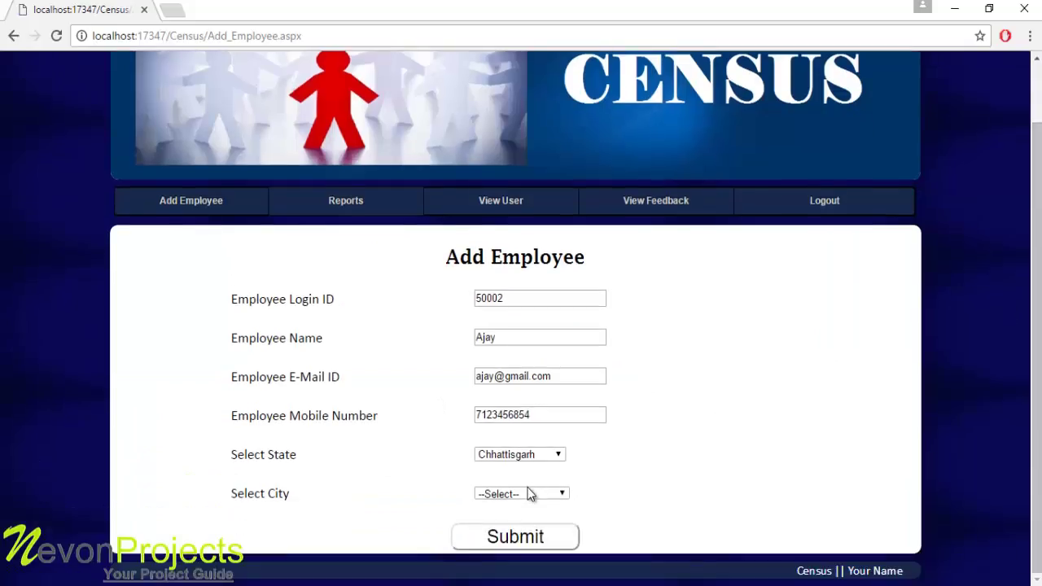
{"action": "left_click", "coordinate": [531, 490]}
{"action": "left_click", "coordinate": [515, 330]}
{"action": "left_click", "coordinate": [521, 541]}
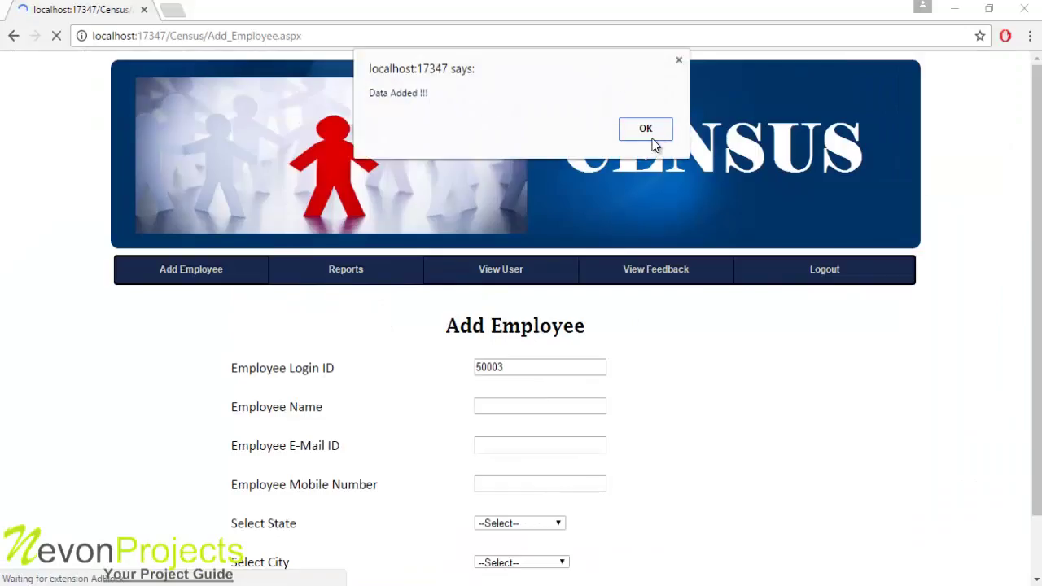
{"action": "left_click", "coordinate": [652, 136]}
{"action": "mouse_move", "coordinate": [345, 270]}
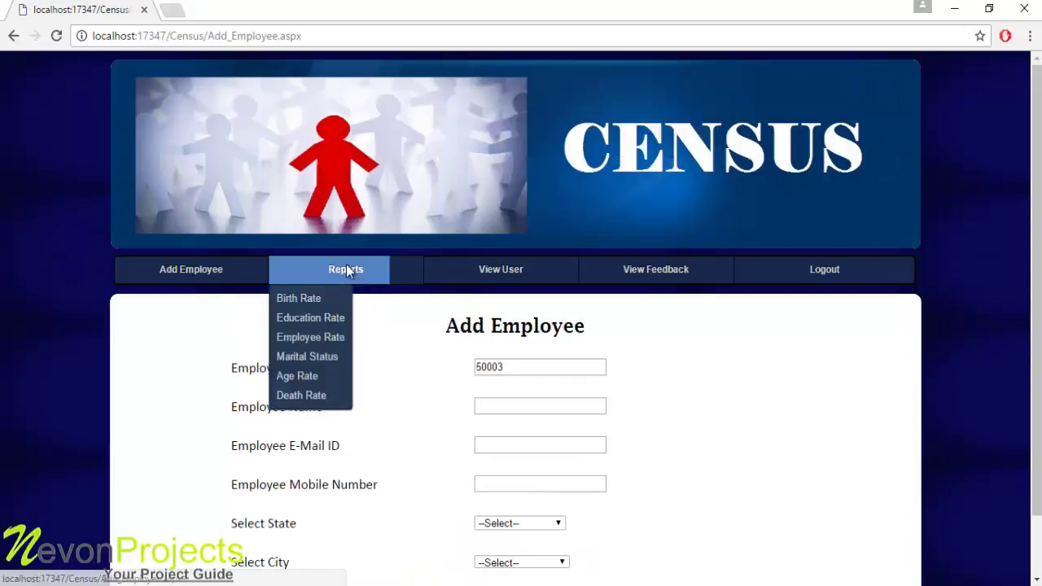
Open the Birth Rate report and scroll through its state chart and numbered state legend
{"action": "left_click", "coordinate": [303, 300]}
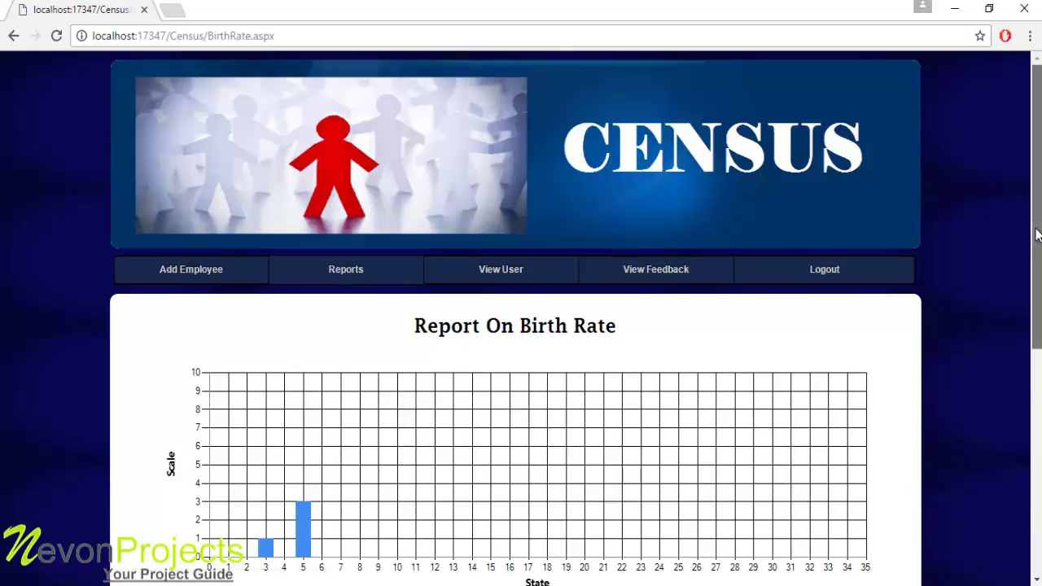
{"action": "scroll", "coordinate": [1037, 236], "scroll_direction": "down", "scroll_amount": 1}
{"action": "scroll", "coordinate": [1037, 236], "scroll_direction": "down", "scroll_amount": 1}
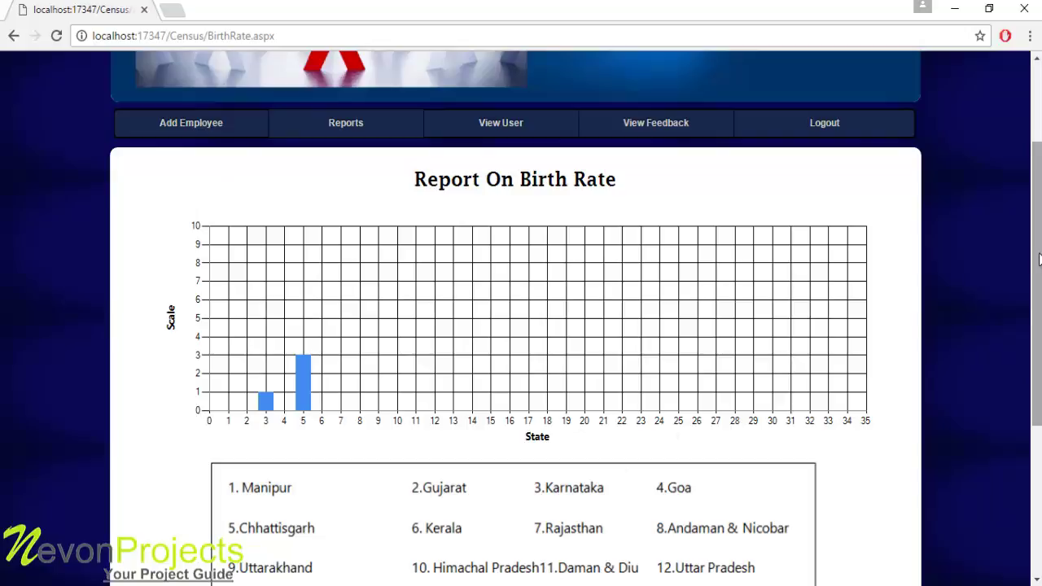
{"action": "scroll", "coordinate": [1037, 268], "scroll_direction": "down", "scroll_amount": 2}
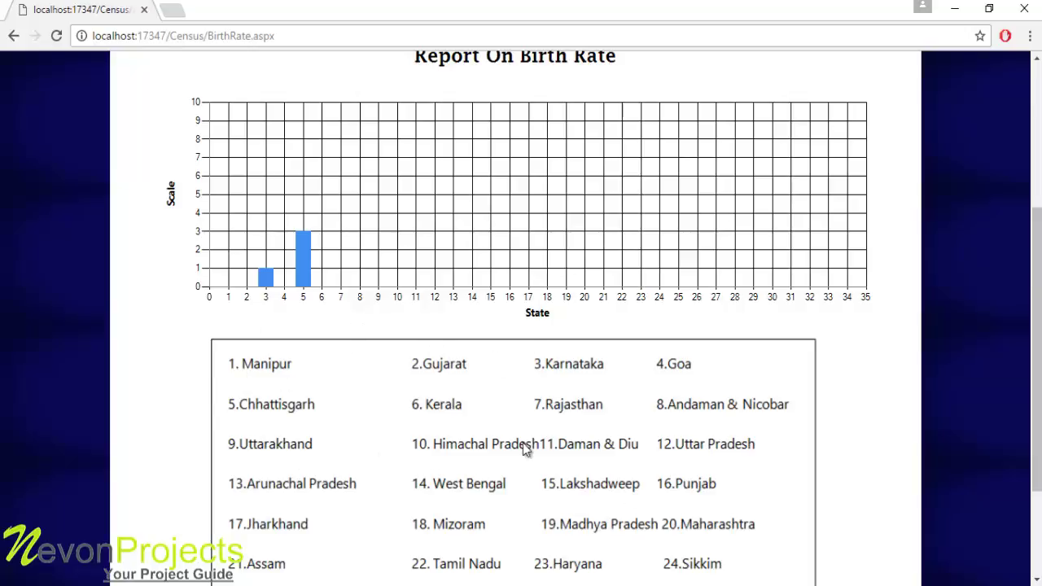
{"action": "left_click_drag", "start_coordinate": [1037, 387], "coordinate": [1036, 293]}
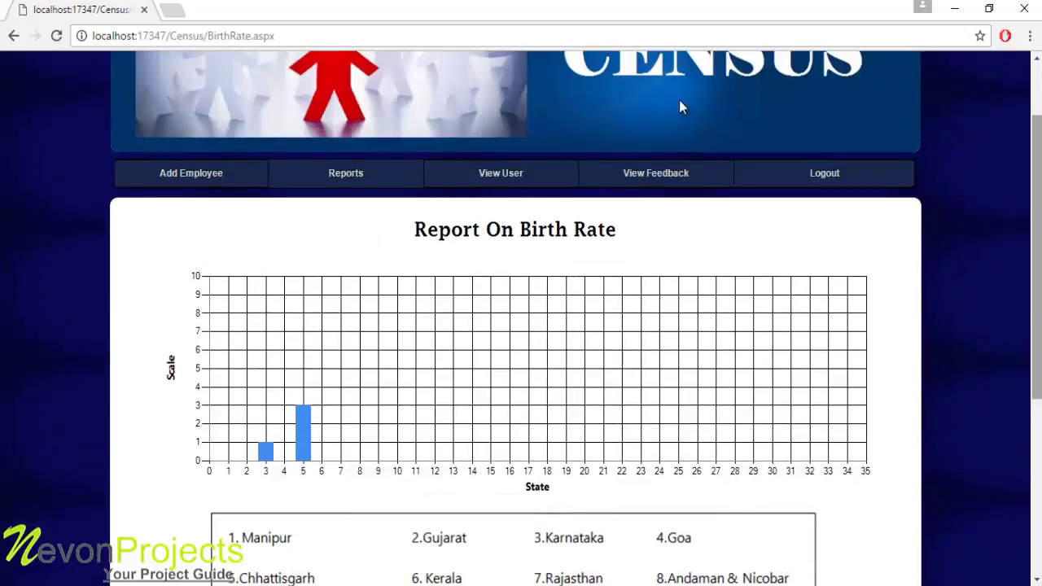
{"action": "mouse_move", "coordinate": [336, 185]}
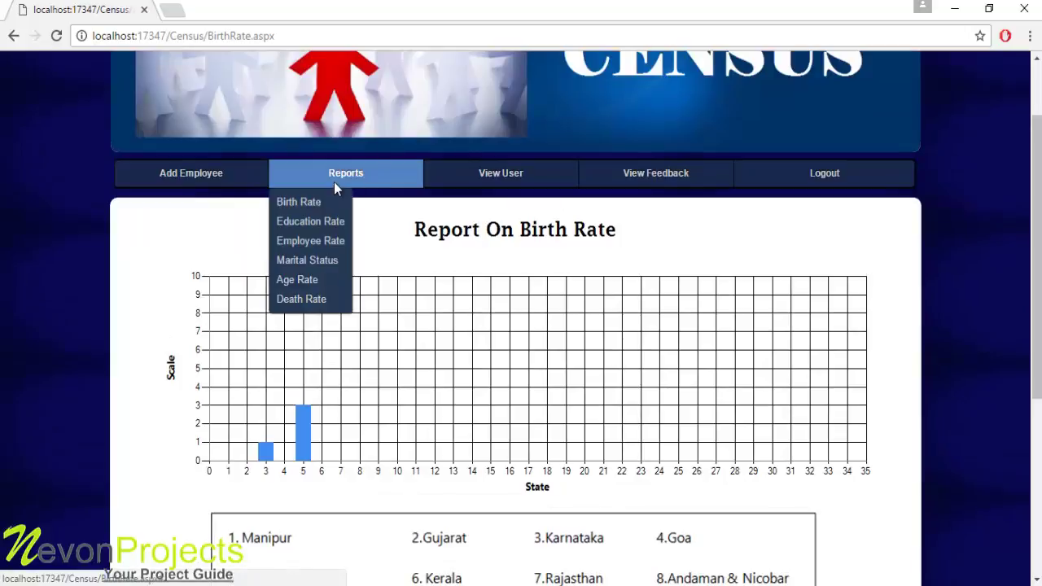
{"action": "left_click", "coordinate": [318, 223]}
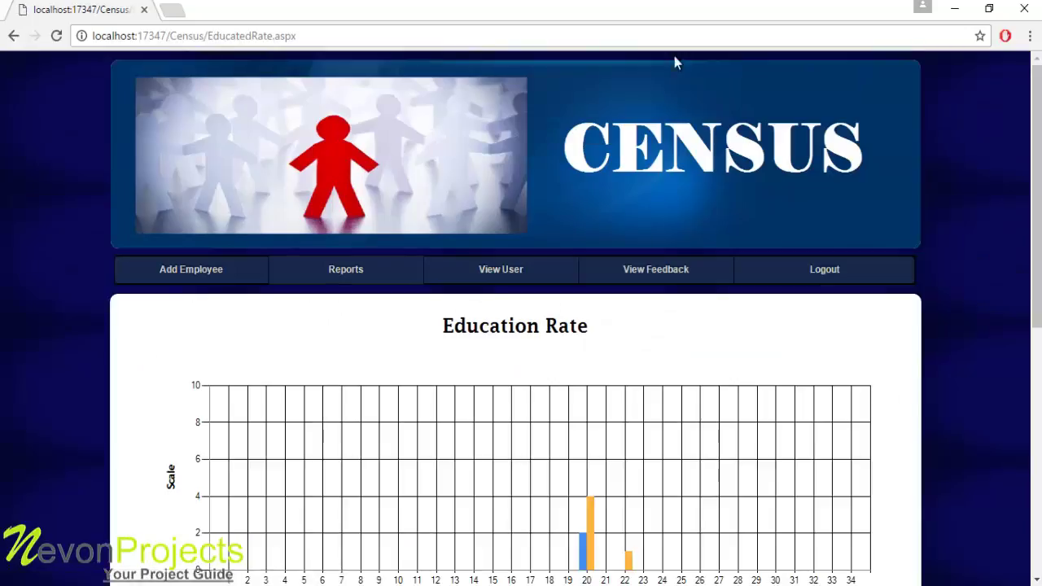
Scroll through the Education Rate chart of literate and illiterate counts per state
{"action": "scroll", "coordinate": [1037, 121], "scroll_direction": "down", "scroll_amount": 2}
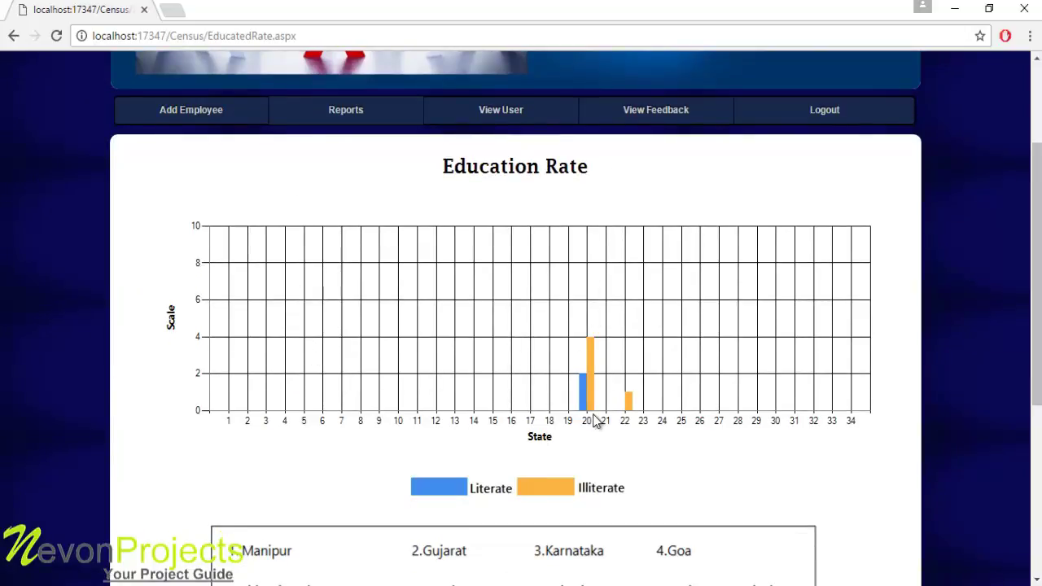
{"action": "left_click_drag", "start_coordinate": [1038, 357], "coordinate": [1038, 464]}
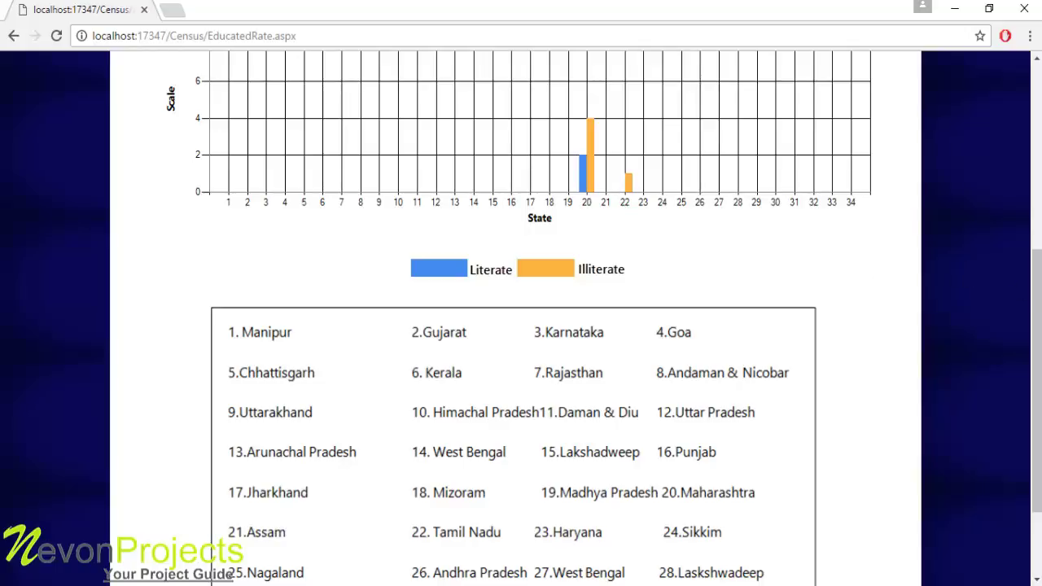
{"action": "scroll", "coordinate": [1034, 375], "scroll_direction": "up", "scroll_amount": 1}
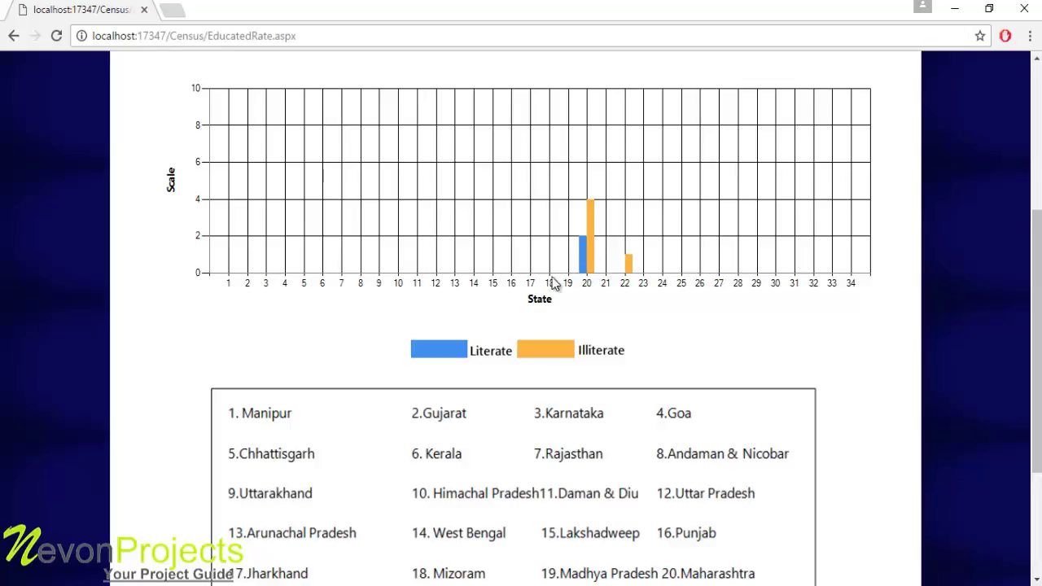
{"action": "scroll", "coordinate": [1038, 321], "scroll_direction": "up", "scroll_amount": 3}
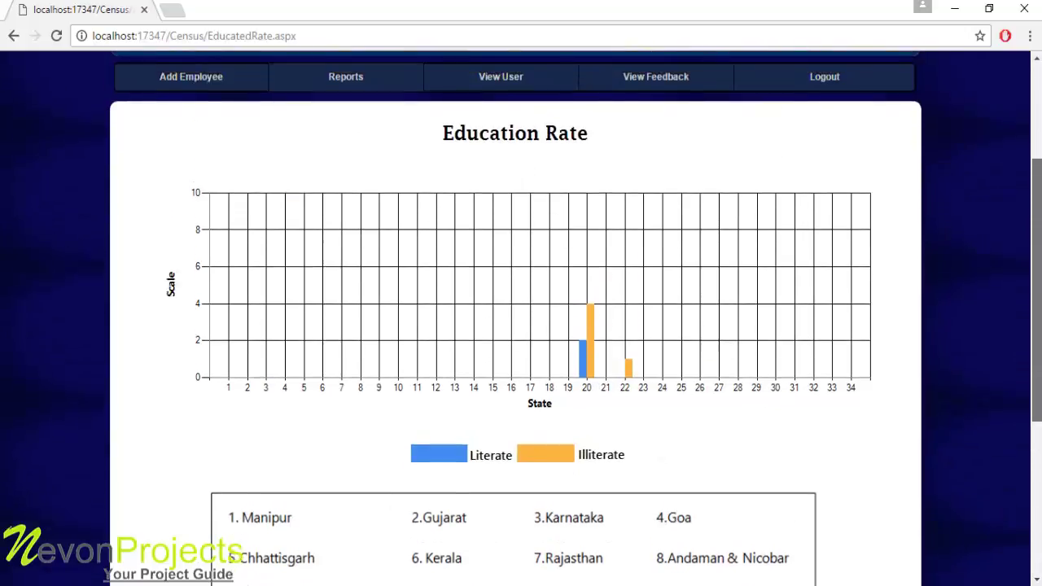
{"action": "mouse_move", "coordinate": [336, 88]}
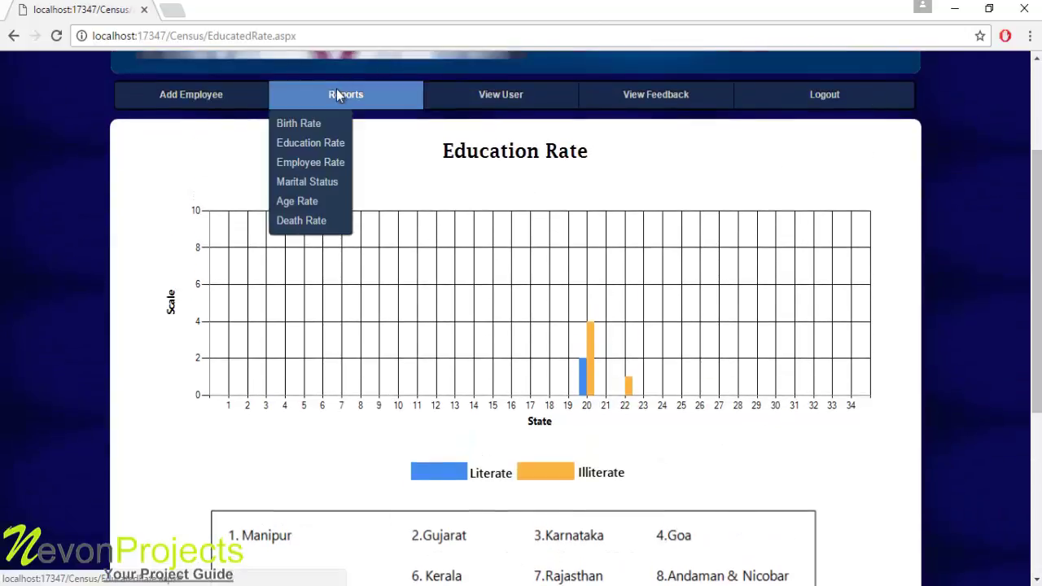
{"action": "left_click", "coordinate": [311, 165]}
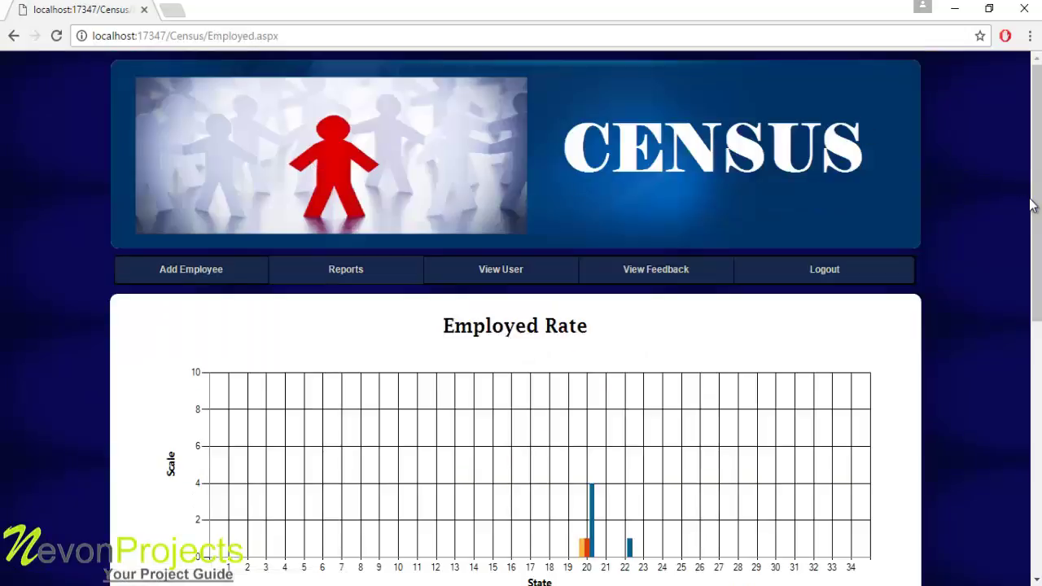
Scroll through the Employed Rate chart legend and state list of workers and non-workers
{"action": "left_click_drag", "start_coordinate": [1037, 284], "coordinate": [1037, 389]}
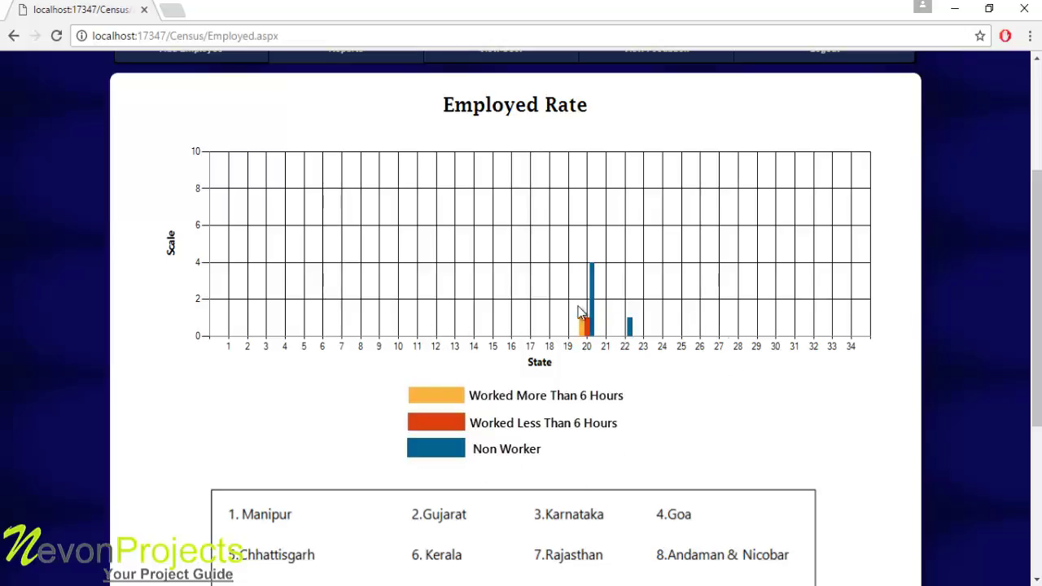
{"action": "left_click_drag", "start_coordinate": [1037, 298], "coordinate": [1037, 210]}
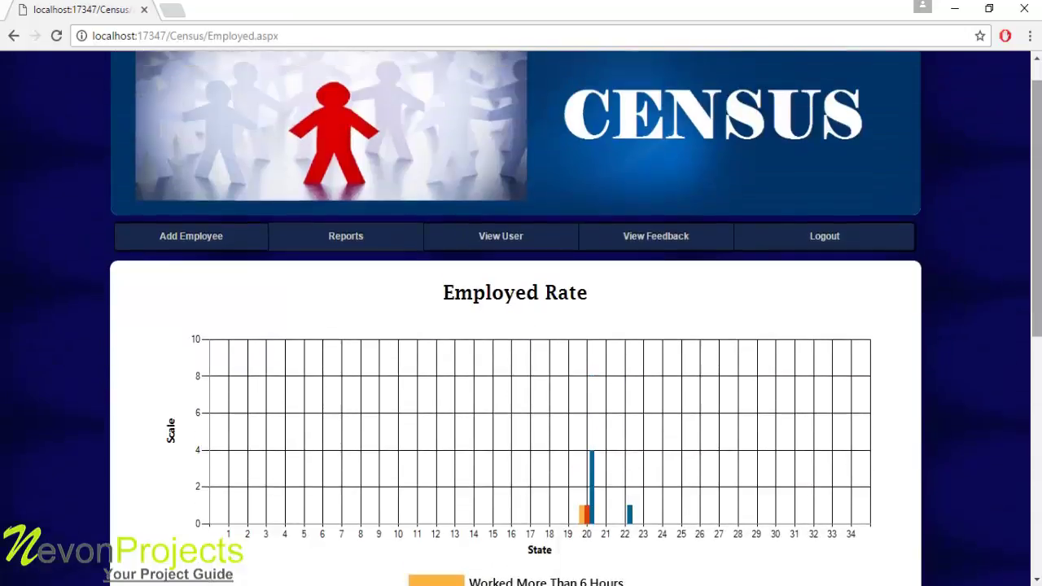
{"action": "mouse_move", "coordinate": [328, 235]}
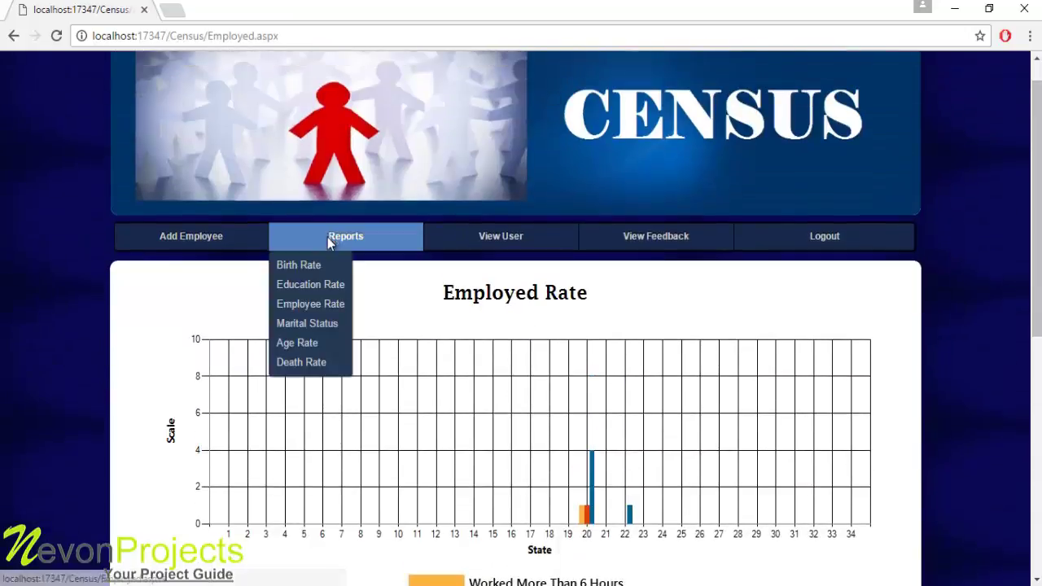
{"action": "left_click", "coordinate": [306, 324]}
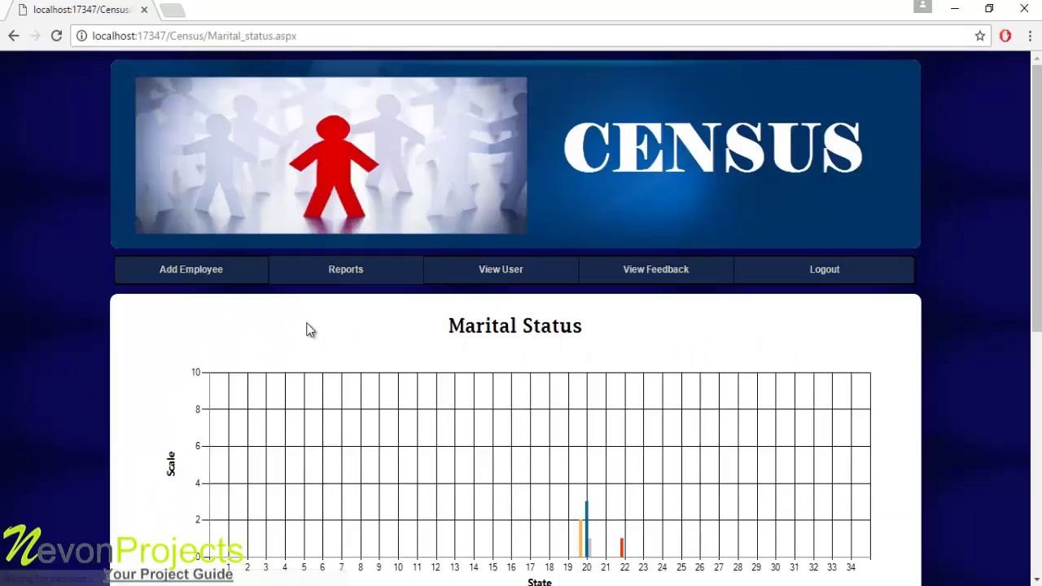
Scroll down and back up through the Marital Status chart and its legend
{"action": "left_click_drag", "start_coordinate": [1037, 259], "coordinate": [1037, 370]}
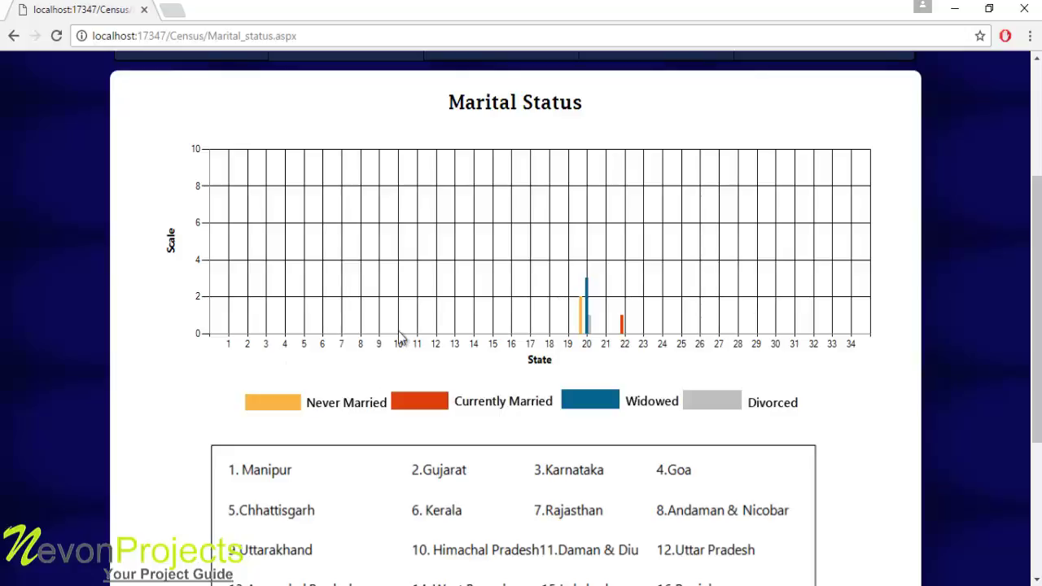
{"action": "scroll", "coordinate": [1038, 346], "scroll_direction": "up", "scroll_amount": 3}
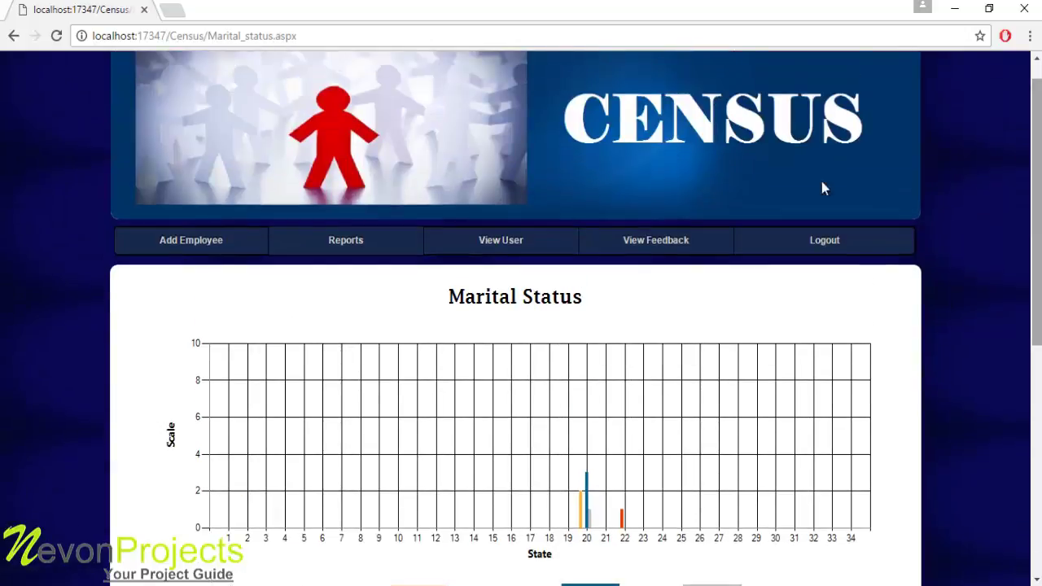
Open the Age Rate report and scroll to its children, adults and senior-citizen legend
{"action": "mouse_move", "coordinate": [351, 229]}
{"action": "left_click", "coordinate": [307, 349]}
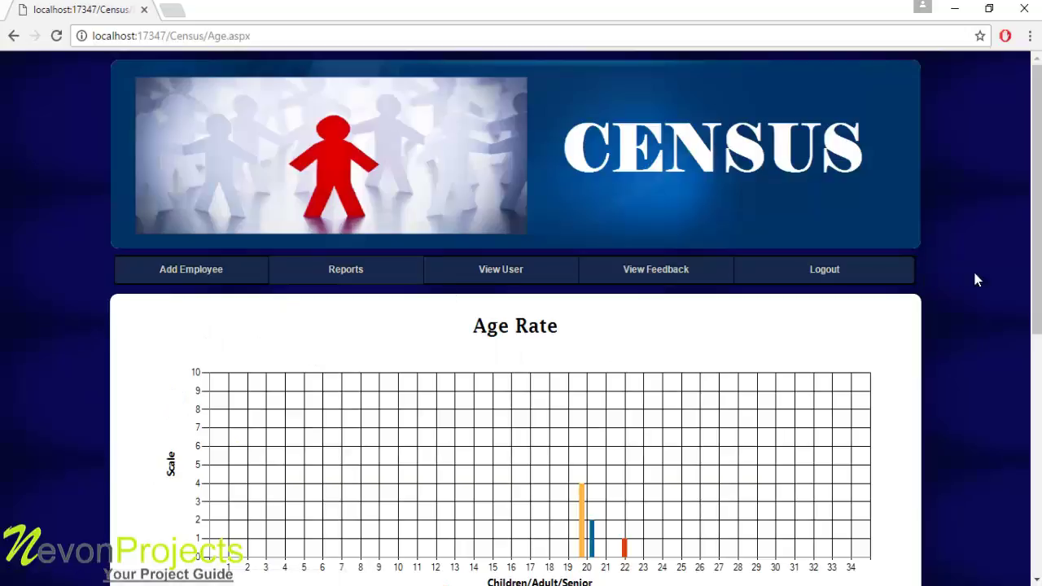
{"action": "left_click_drag", "start_coordinate": [1038, 283], "coordinate": [1037, 329]}
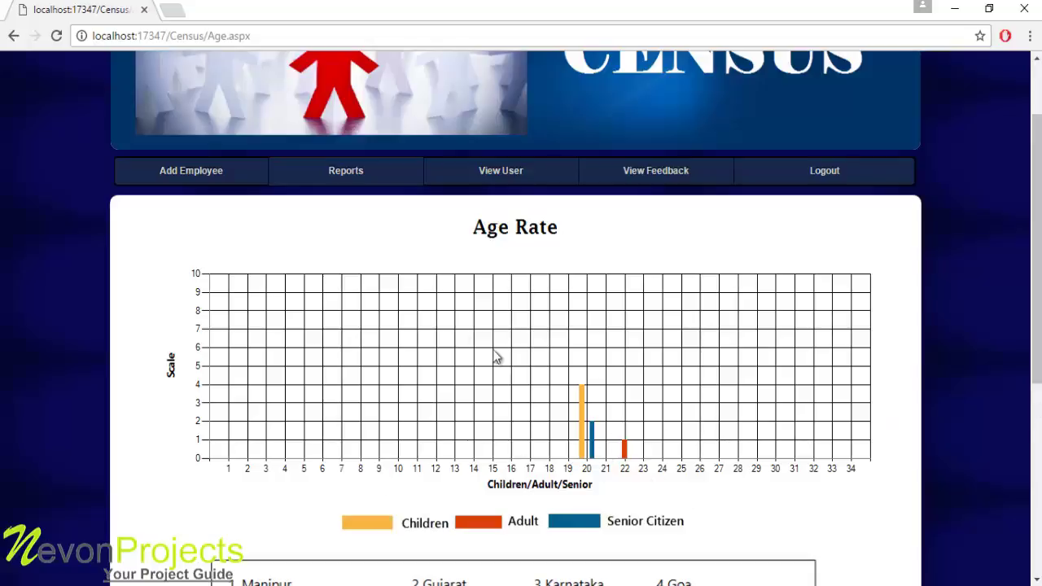
{"action": "mouse_move", "coordinate": [325, 186]}
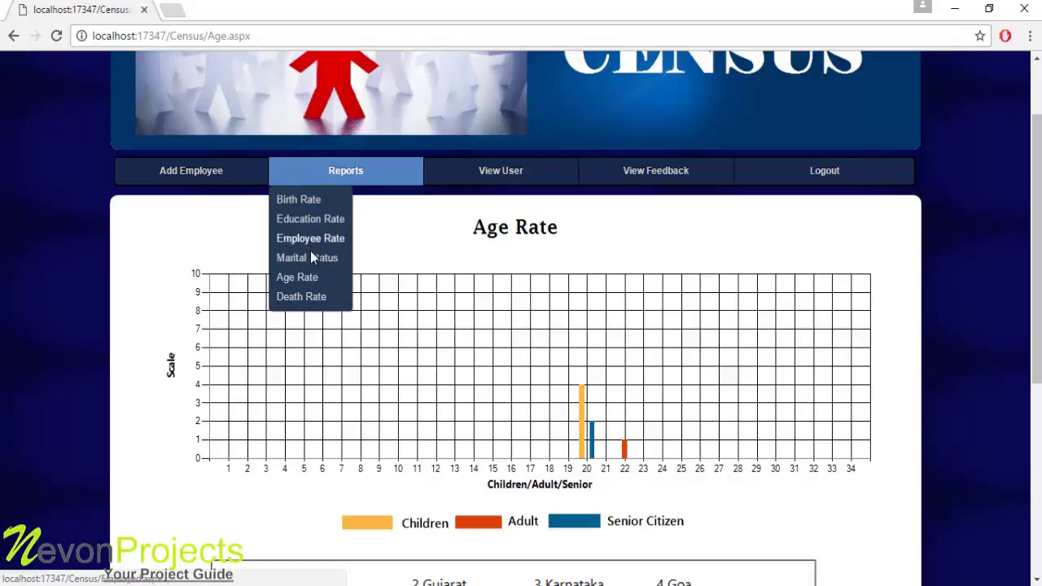
{"action": "left_click", "coordinate": [314, 297]}
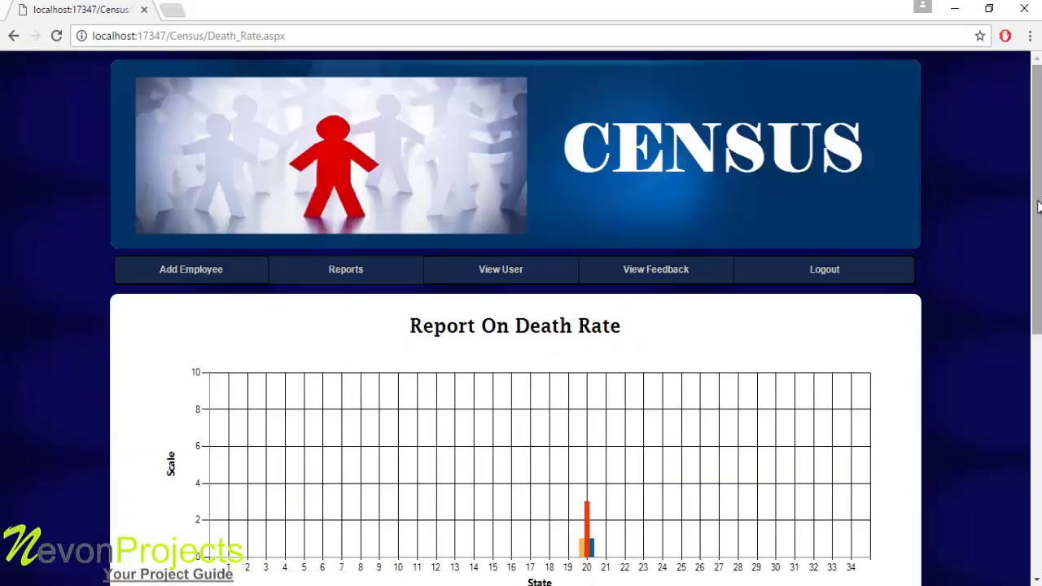
Scroll through the Death Rate chart, then display the View User table of registered users
{"action": "scroll", "coordinate": [593, 143], "scroll_direction": "down", "scroll_amount": 3}
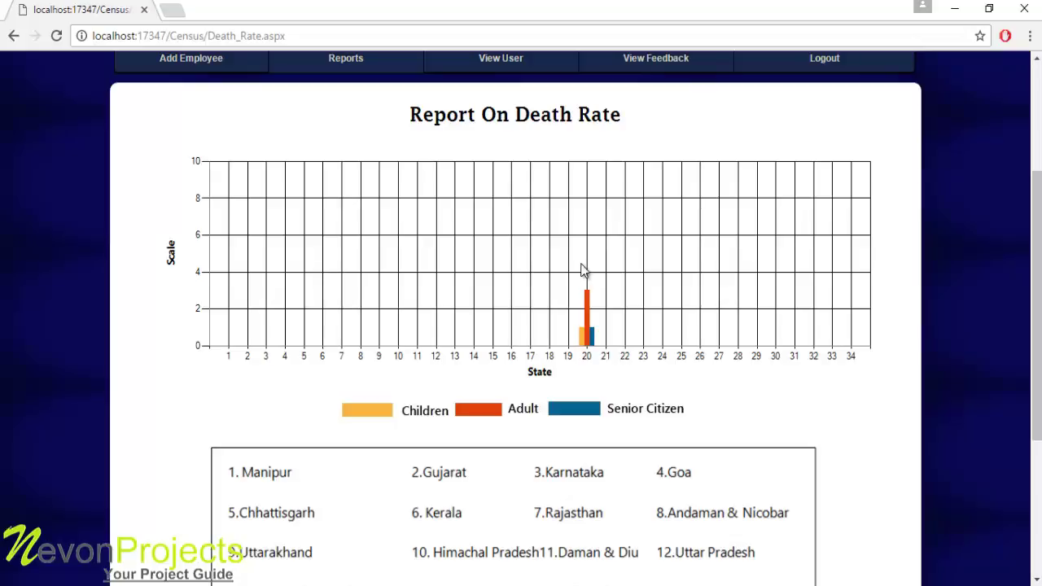
{"action": "left_click_drag", "start_coordinate": [1038, 316], "coordinate": [1040, 274]}
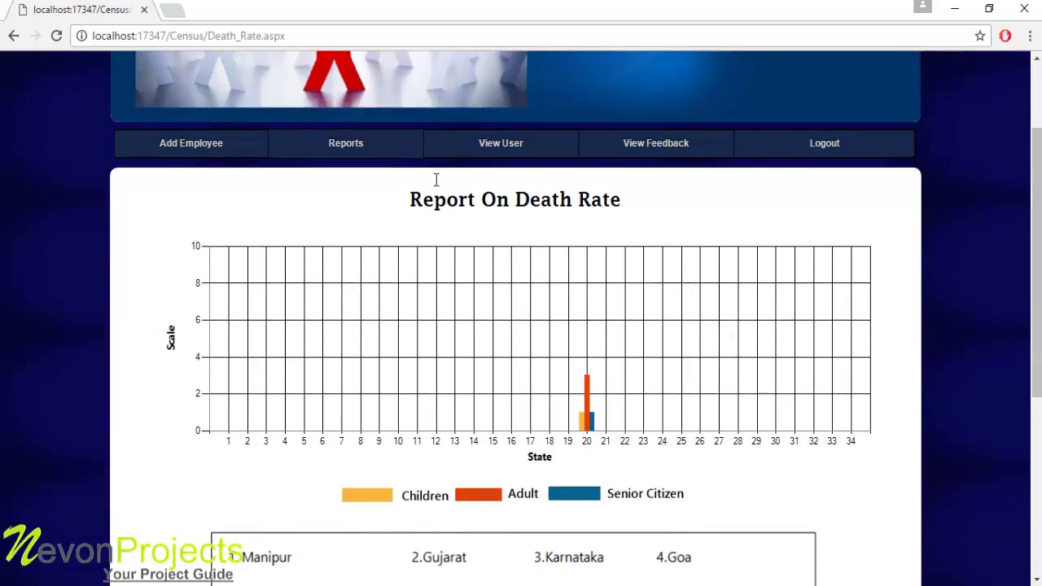
{"action": "left_click", "coordinate": [525, 143]}
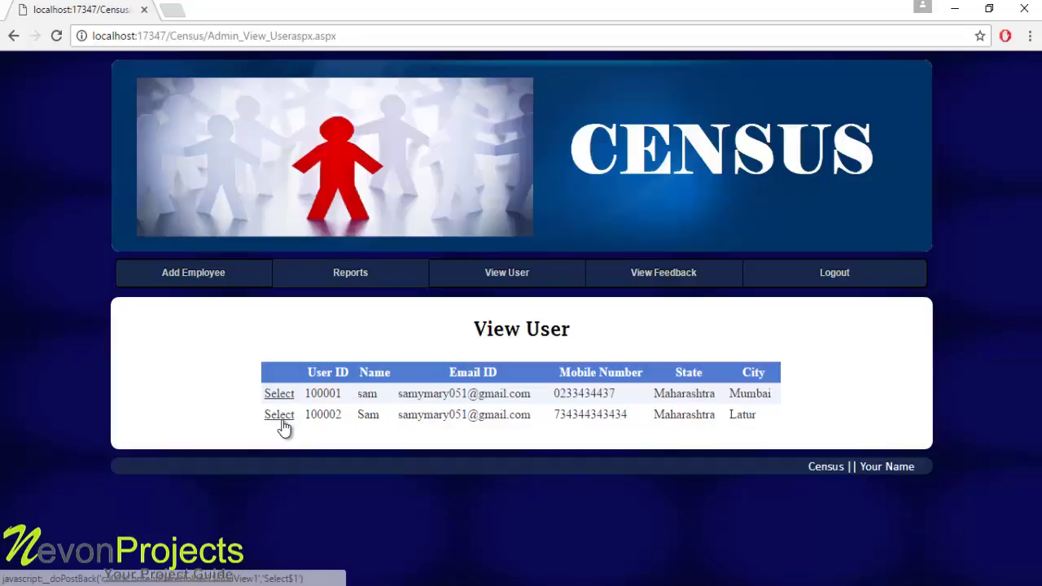
Select the first user's row to list their recorded household members, then go to View Feedback
{"action": "key", "text": "F9"}
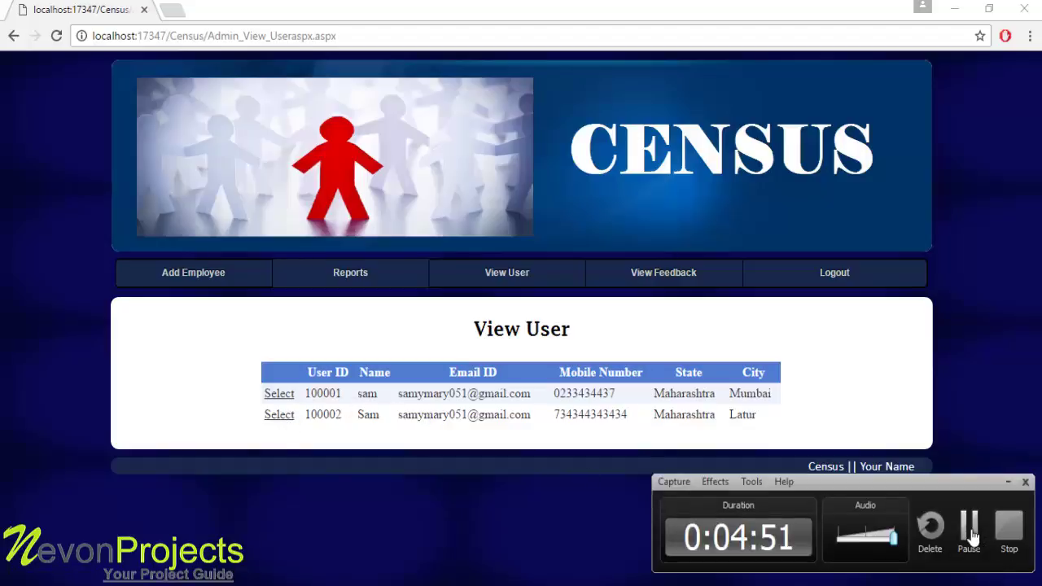
{"action": "left_click", "coordinate": [970, 531]}
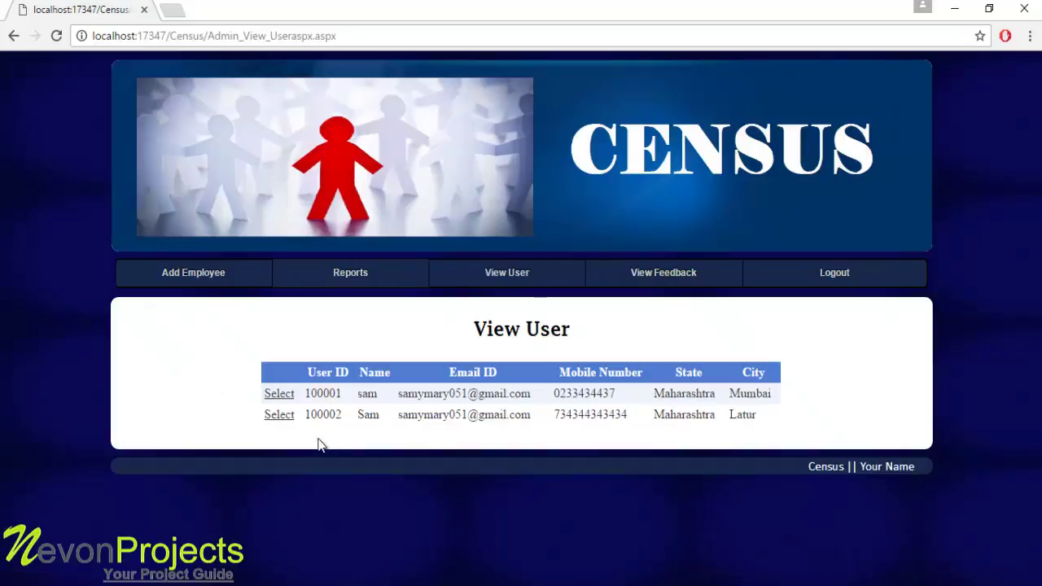
{"action": "left_click", "coordinate": [284, 421]}
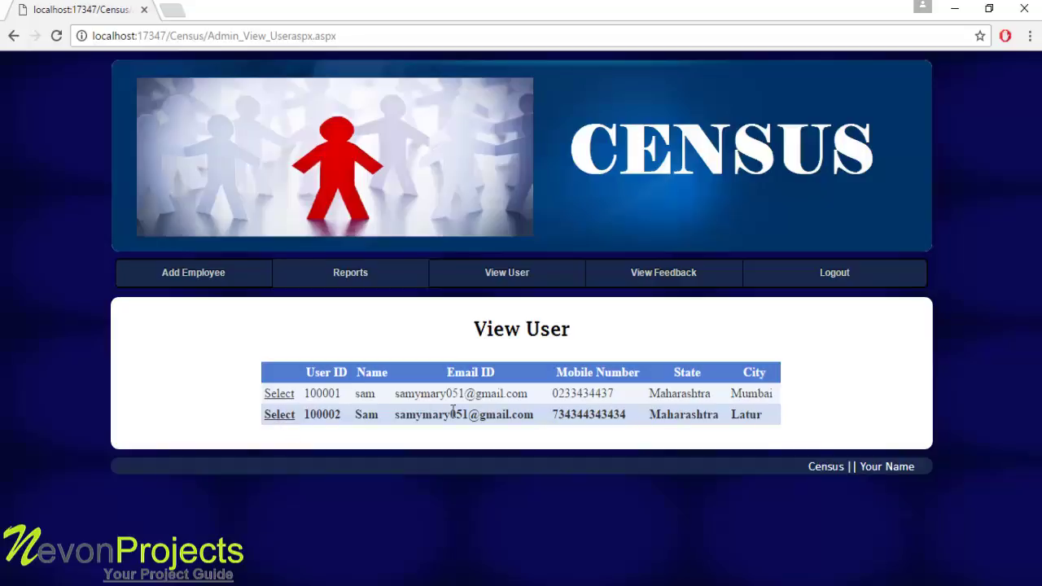
{"action": "left_click", "coordinate": [273, 399]}
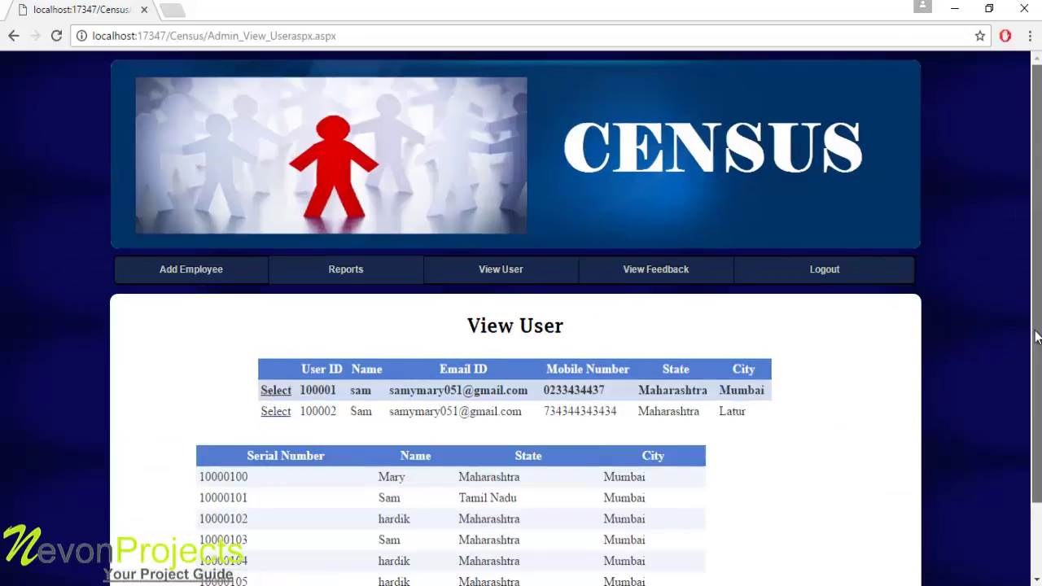
{"action": "scroll", "coordinate": [469, 356], "scroll_direction": "down", "scroll_amount": 2}
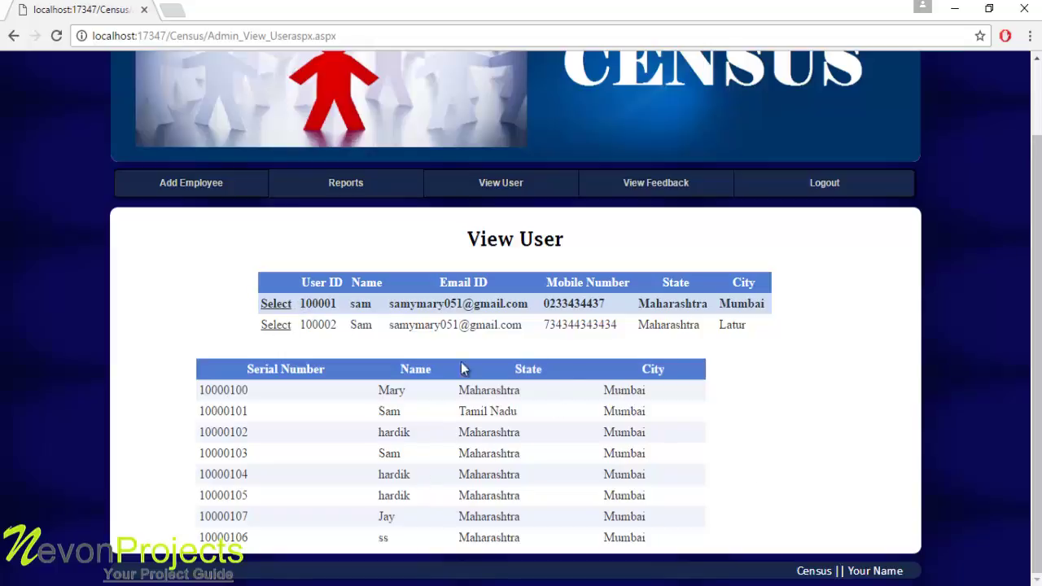
{"action": "left_click", "coordinate": [662, 182]}
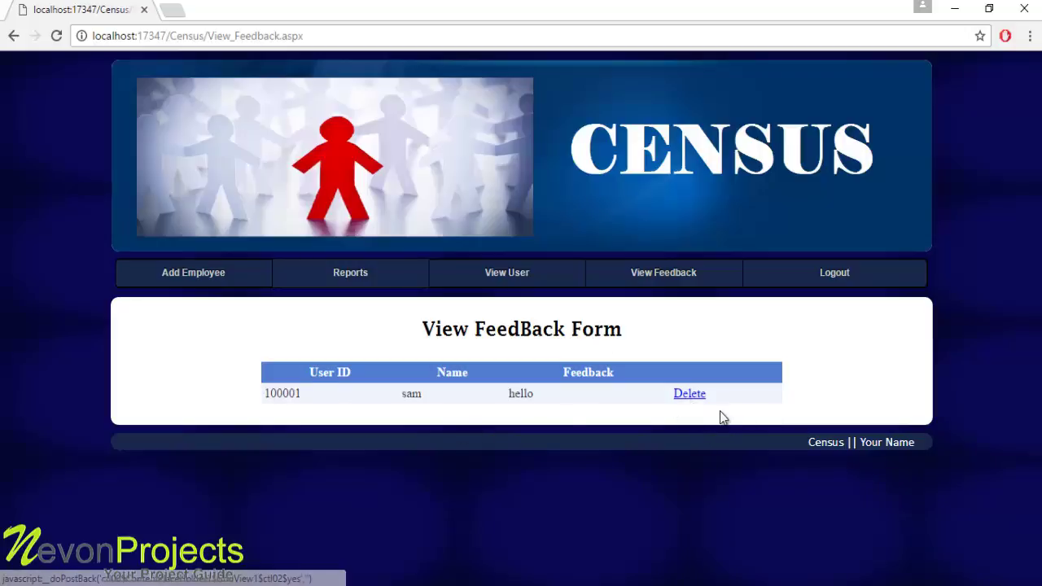
Log out of the admin account and bring up the USER LOGIN form
{"action": "left_click", "coordinate": [826, 273]}
{"action": "left_click", "coordinate": [692, 379]}
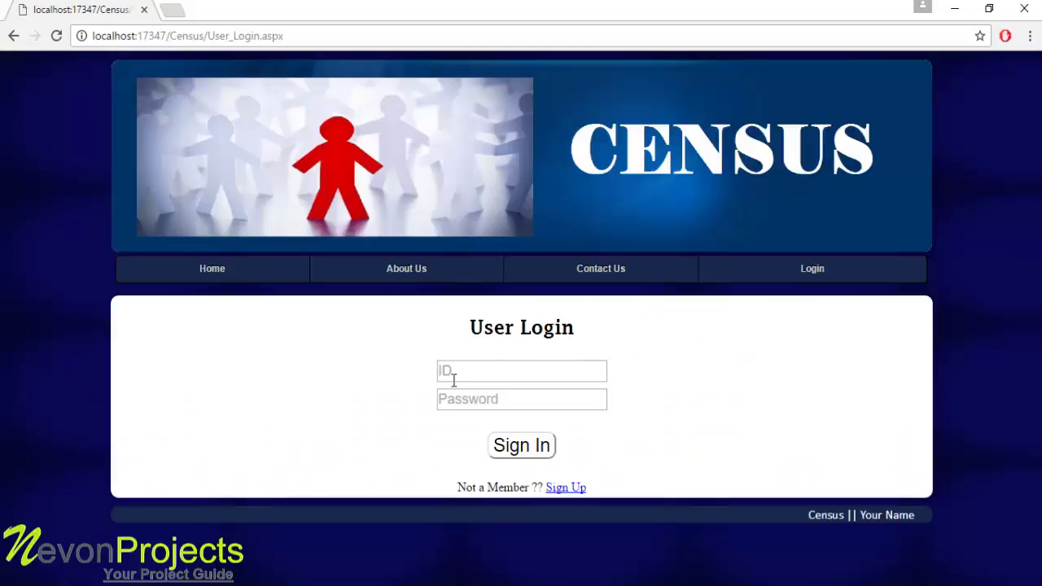
Leave the user login form and open the Sign Up registration page for a new member
{"action": "left_click", "coordinate": [453, 377]}
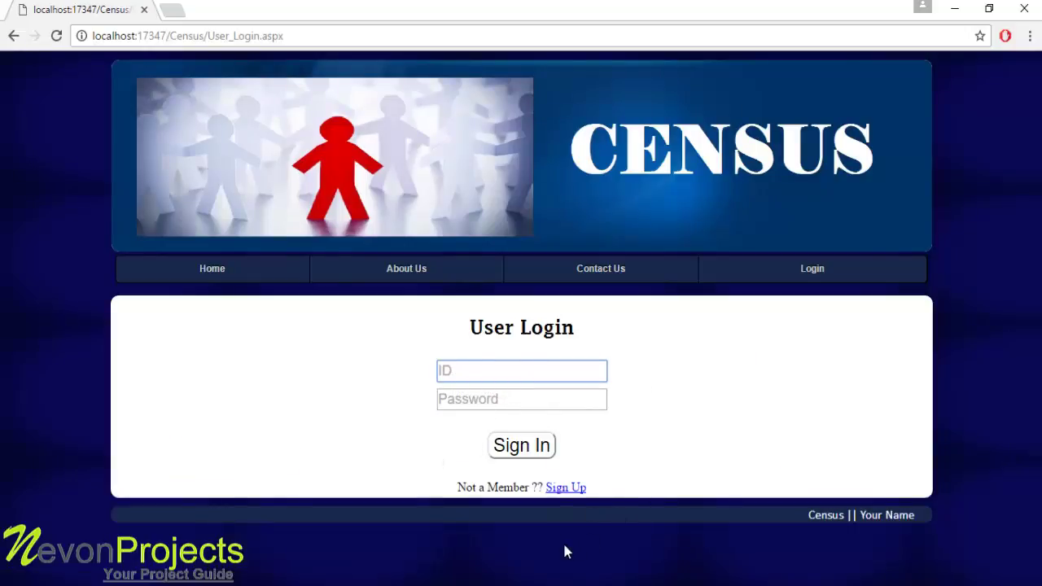
{"action": "left_click", "coordinate": [566, 494]}
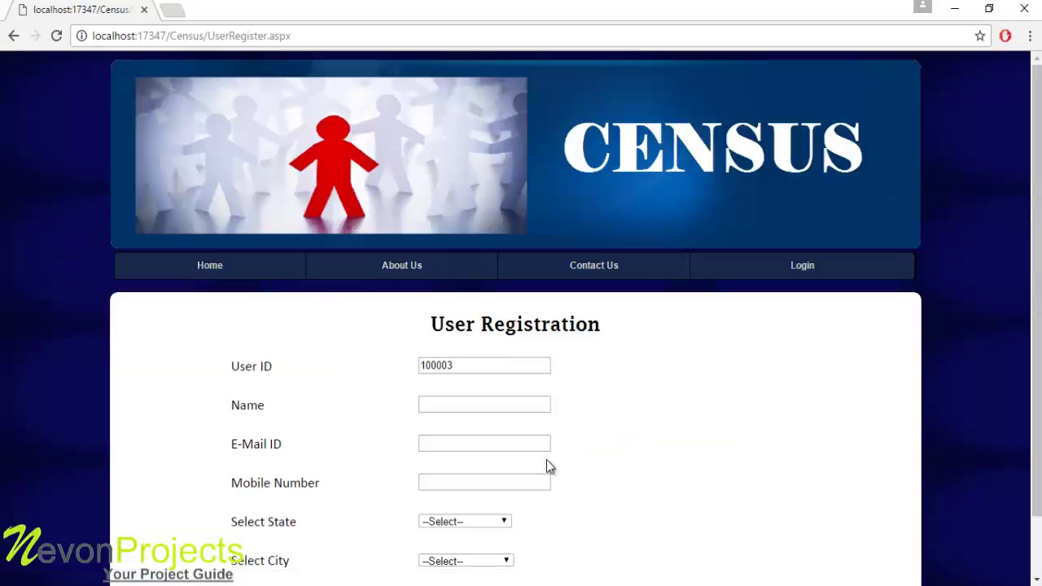
Scroll the empty User Registration form, then return to the User Login page from the navigation bar
{"action": "left_click_drag", "start_coordinate": [1034, 255], "coordinate": [1035, 315]}
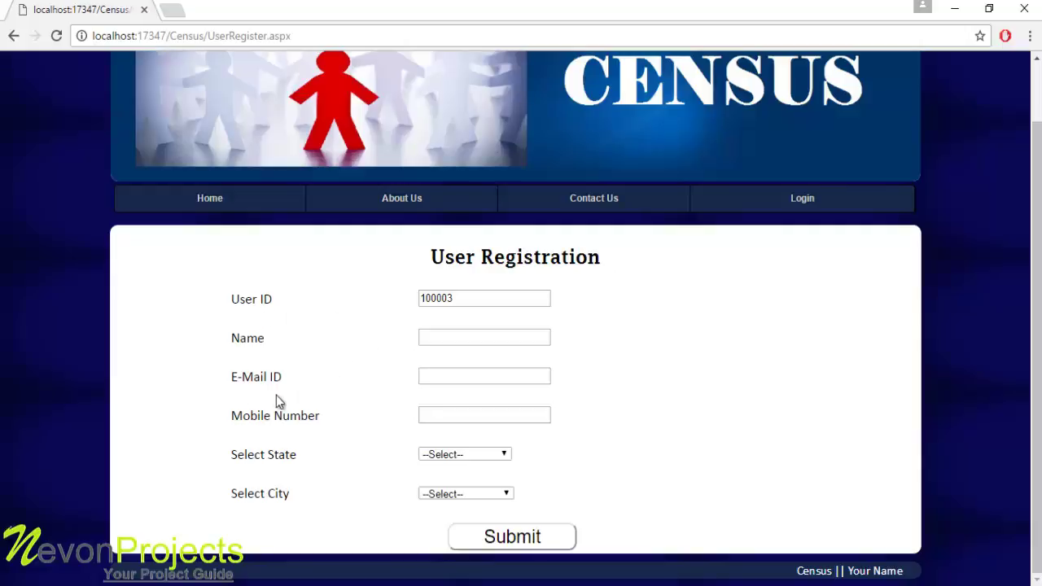
{"action": "left_click", "coordinate": [784, 205]}
Choose USER LOGIN and sign in with the user ID and password to reach Add Member
{"action": "left_click", "coordinate": [698, 370]}
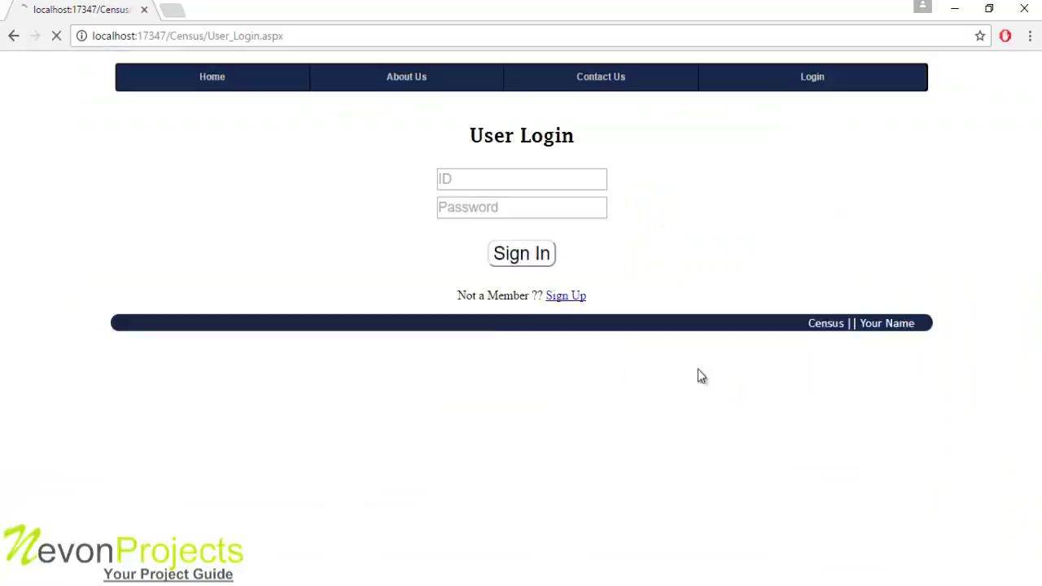
{"action": "left_click", "coordinate": [474, 366]}
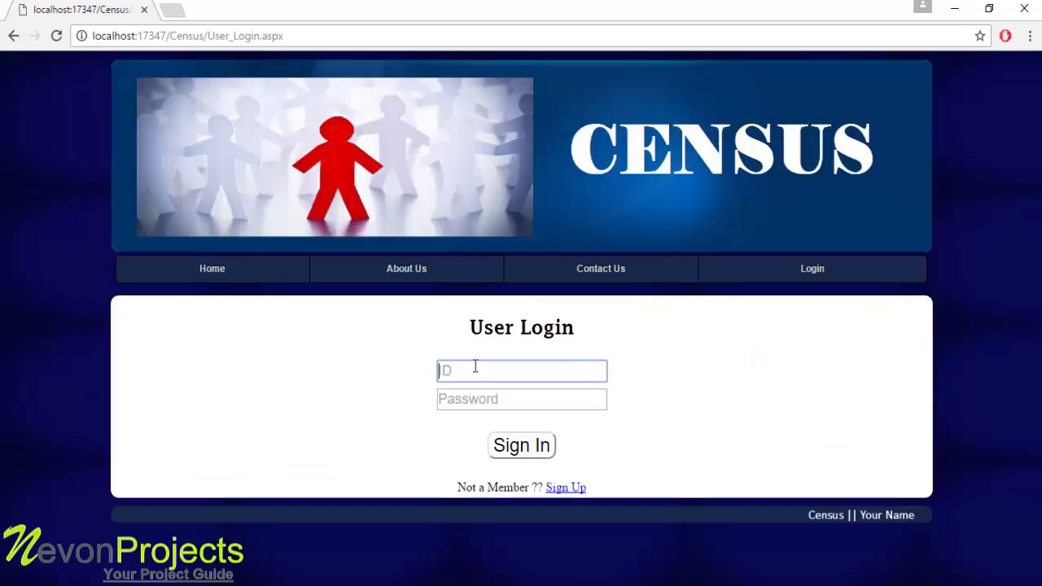
{"action": "type", "text": "10000"}
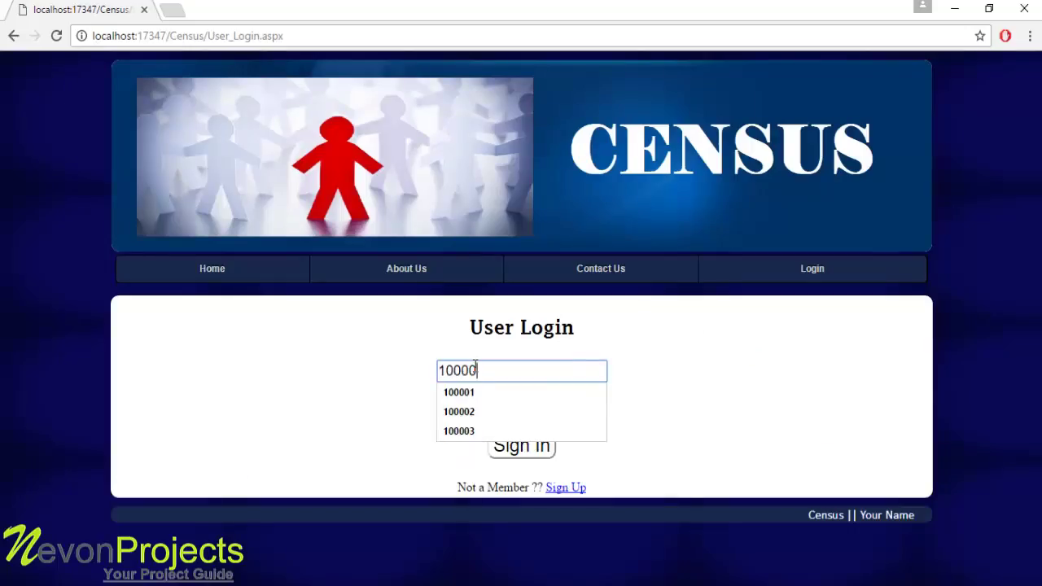
{"action": "type", "text": "1"}
{"action": "left_click", "coordinate": [459, 402]}
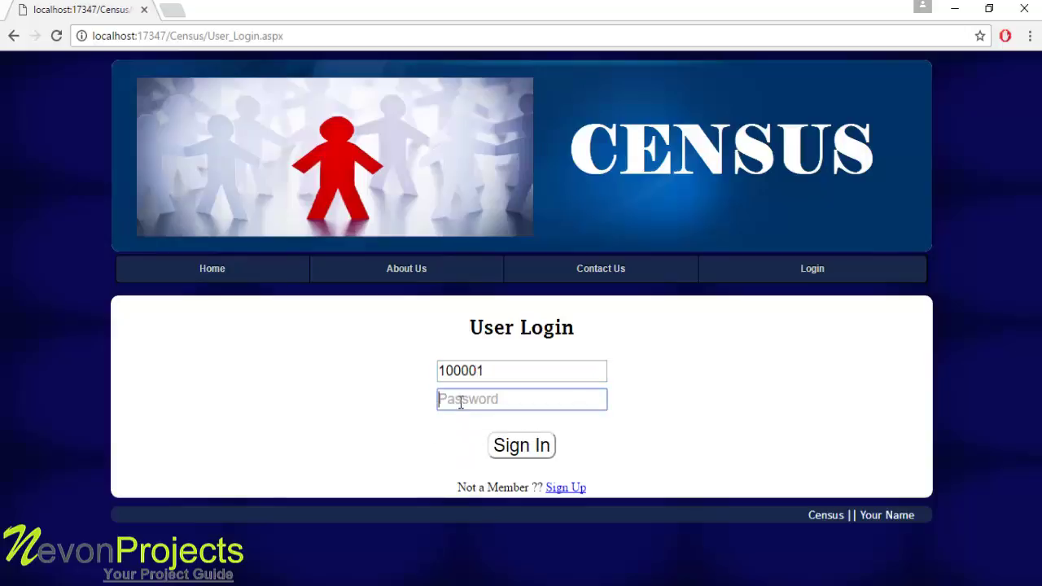
{"action": "type", "text": "12"}
{"action": "left_click", "coordinate": [525, 449]}
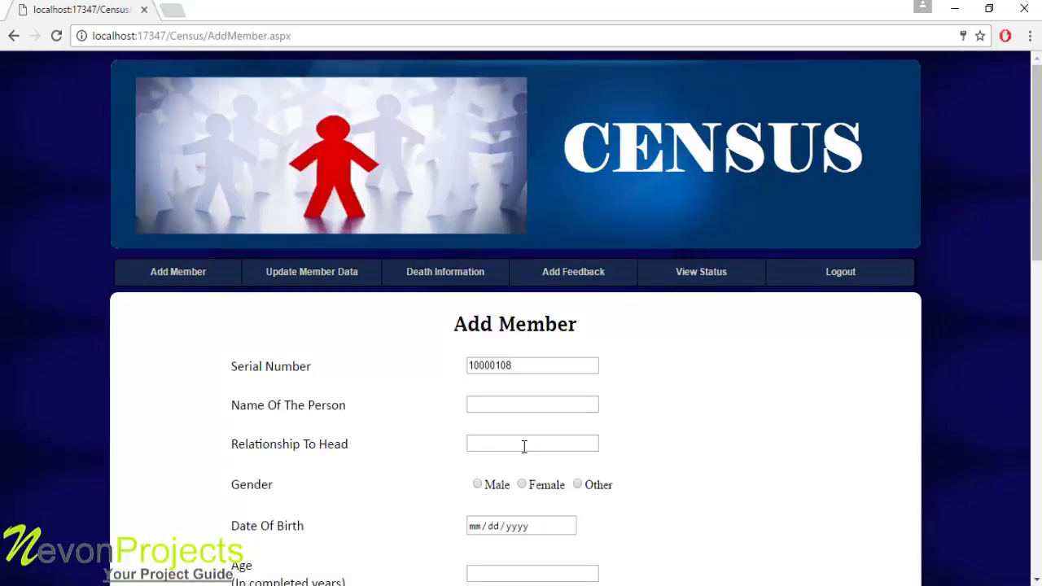
Enter the member's name, relationship to head Son, and gender Male
{"action": "left_click_drag", "start_coordinate": [1038, 150], "coordinate": [1038, 224]}
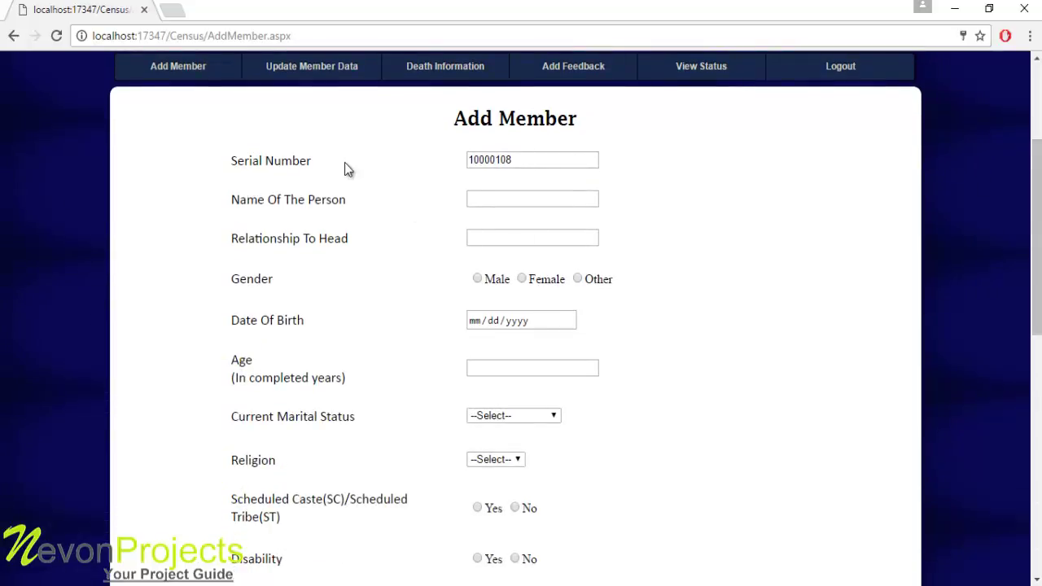
{"action": "left_click", "coordinate": [491, 204]}
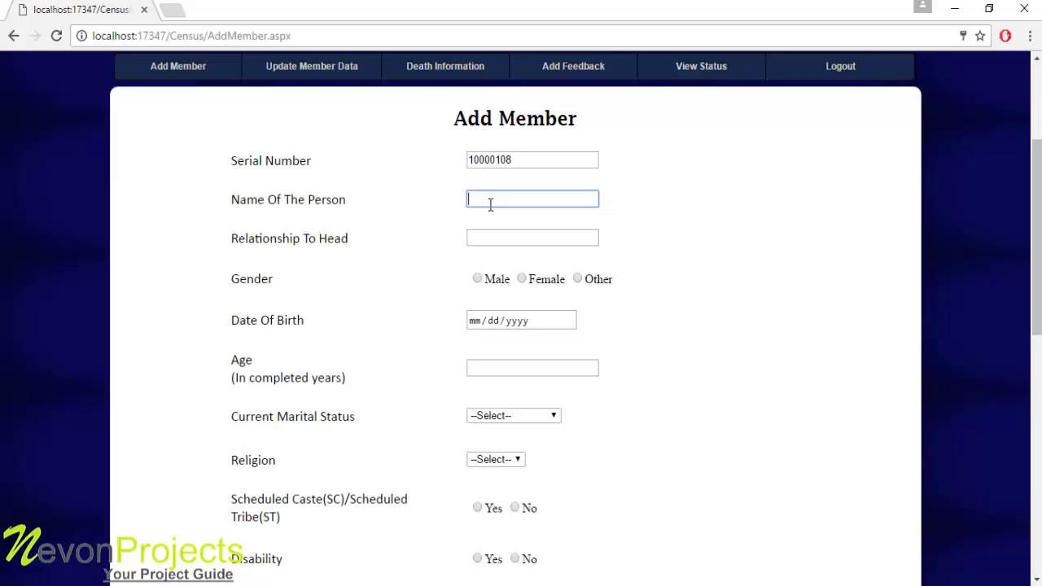
{"action": "type", "text": "Arun"}
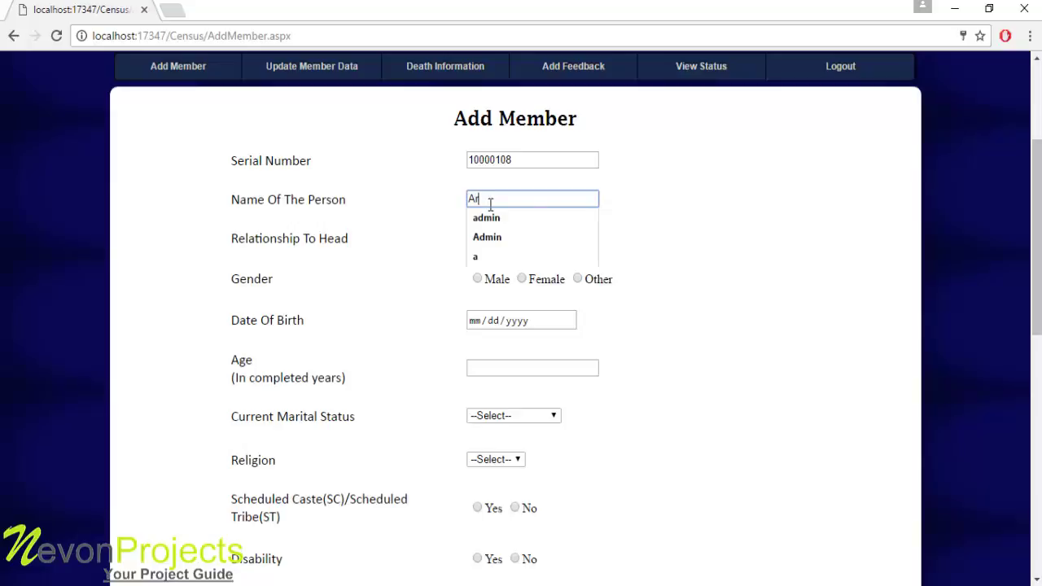
{"action": "left_click", "coordinate": [480, 237]}
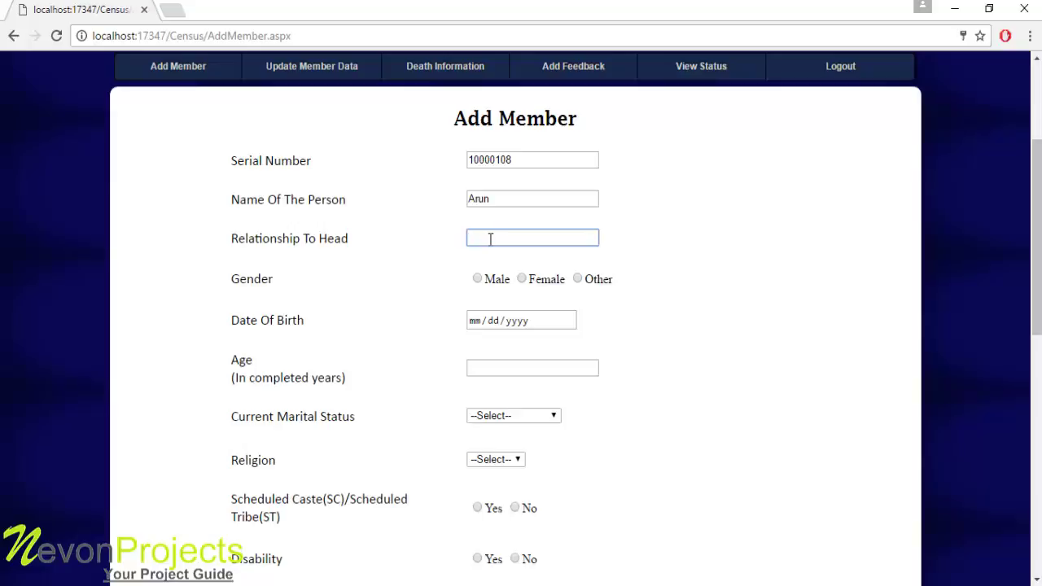
{"action": "type", "text": "Father"}
{"action": "key", "text": "BackSpace"}
{"action": "key", "text": "BackSpace"}
{"action": "key", "text": "BackSpace"}
{"action": "key", "text": "BackSpace"}
{"action": "key", "text": "BackSpace"}
{"action": "key", "text": "BackSpace"}
{"action": "type", "text": "Son"}
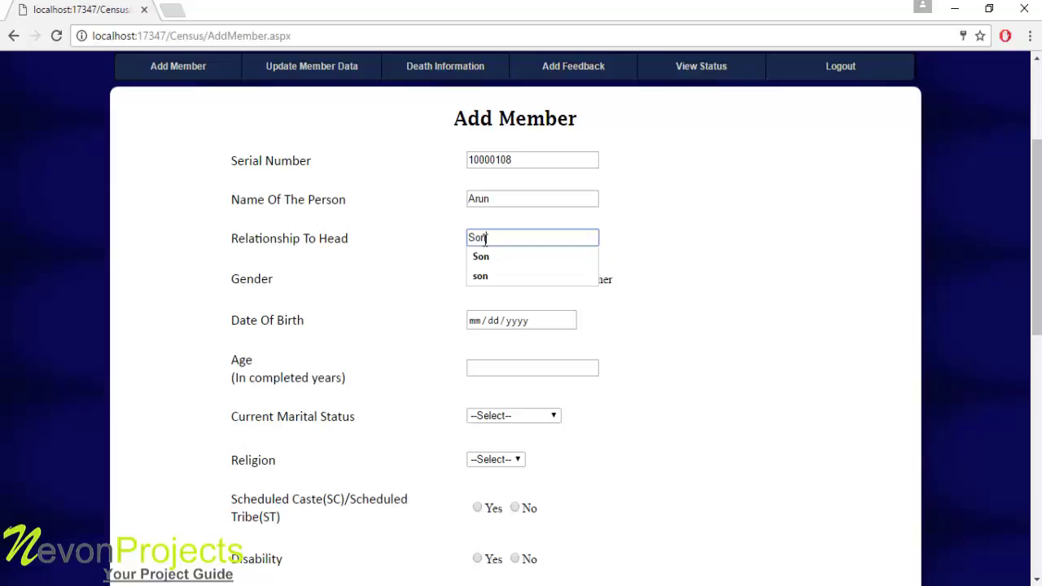
{"action": "left_click", "coordinate": [350, 277]}
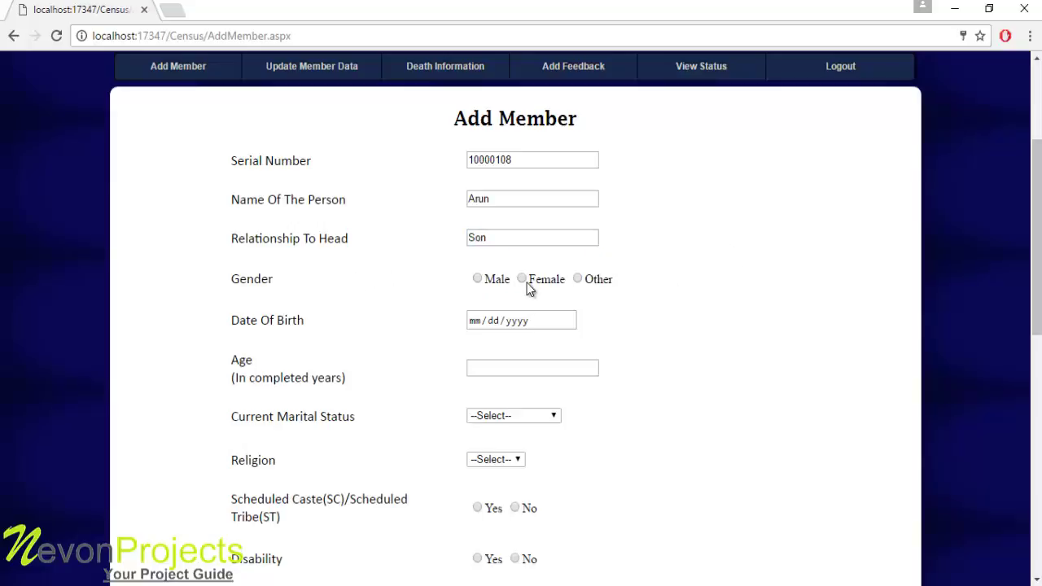
{"action": "left_click", "coordinate": [499, 282]}
Enter date of birth 05/01/1992, age 24, and marital status Never Married
{"action": "left_click", "coordinate": [479, 323]}
{"action": "type", "text": "01/01/1992"}
{"action": "left_click", "coordinate": [507, 367]}
{"action": "type", "text": "24"}
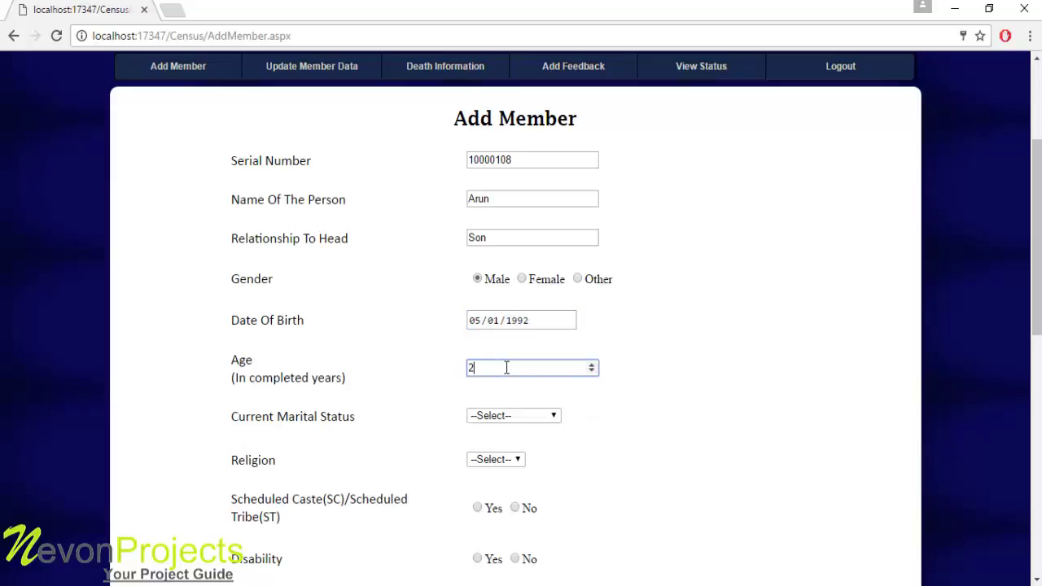
{"action": "left_click", "coordinate": [543, 417]}
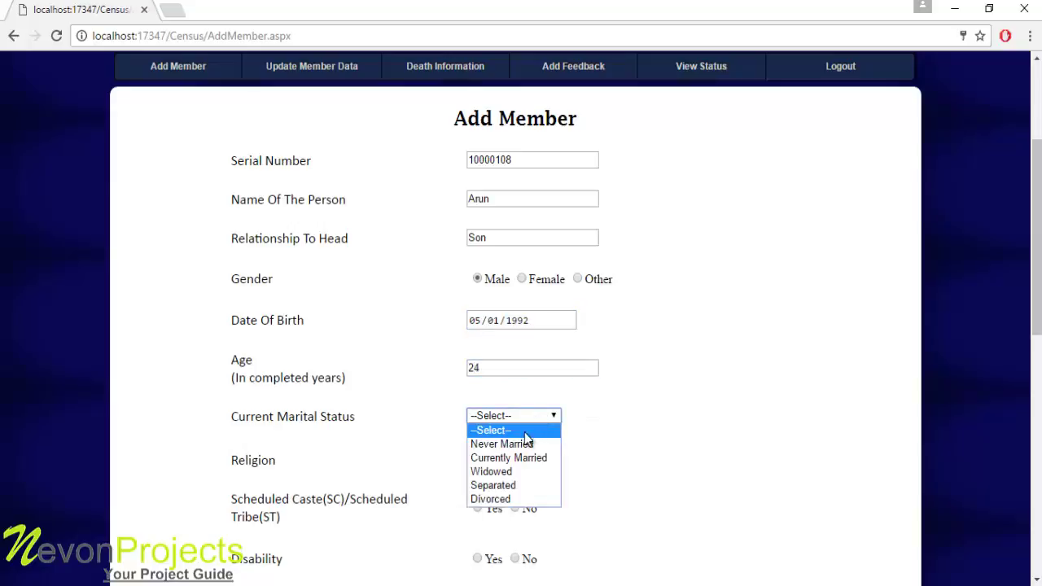
{"action": "left_click", "coordinate": [529, 444]}
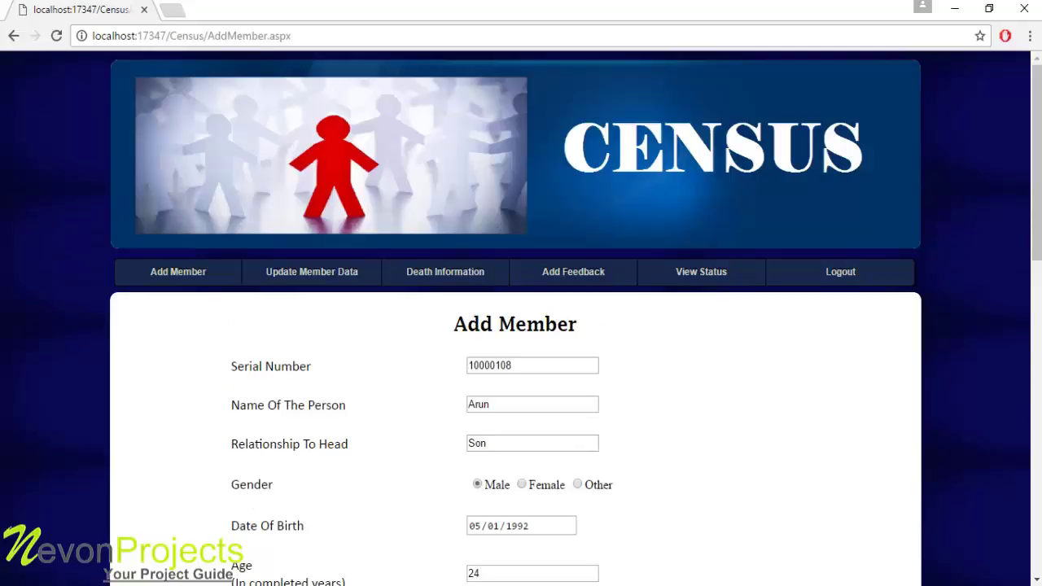
Set religion to Christian and answer No for SC/ST and disability
{"action": "scroll", "coordinate": [1037, 233], "scroll_direction": "down", "scroll_amount": 1}
{"action": "scroll", "coordinate": [854, 293], "scroll_direction": "down", "scroll_amount": 4}
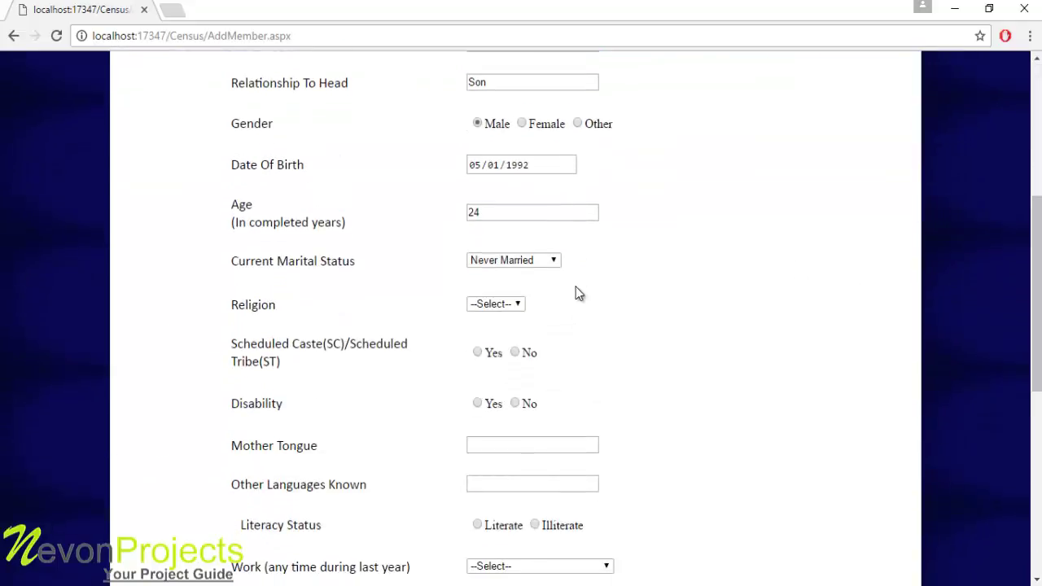
{"action": "left_click", "coordinate": [519, 303]}
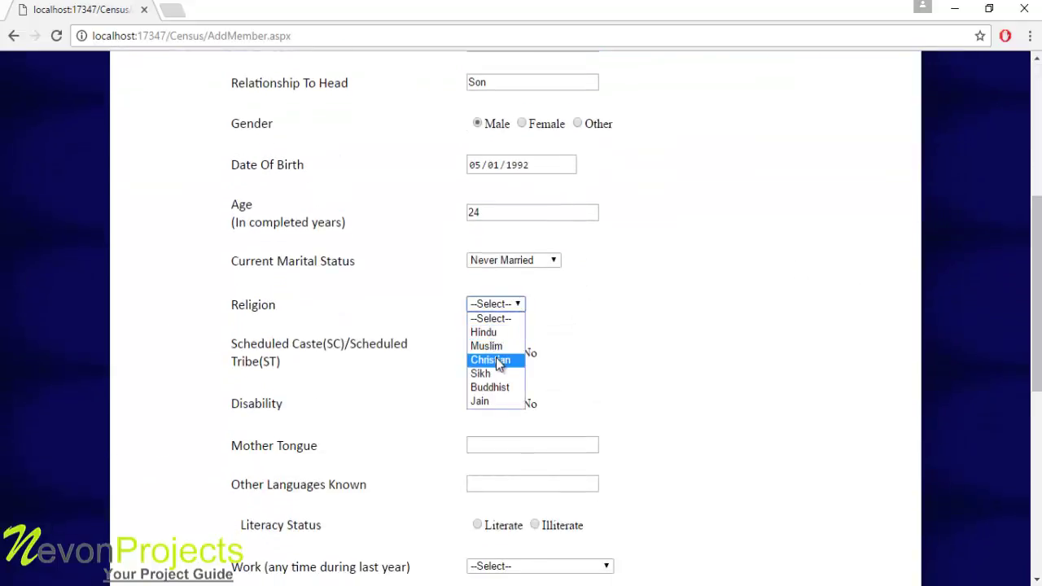
{"action": "left_click", "coordinate": [494, 359]}
{"action": "left_click", "coordinate": [515, 354]}
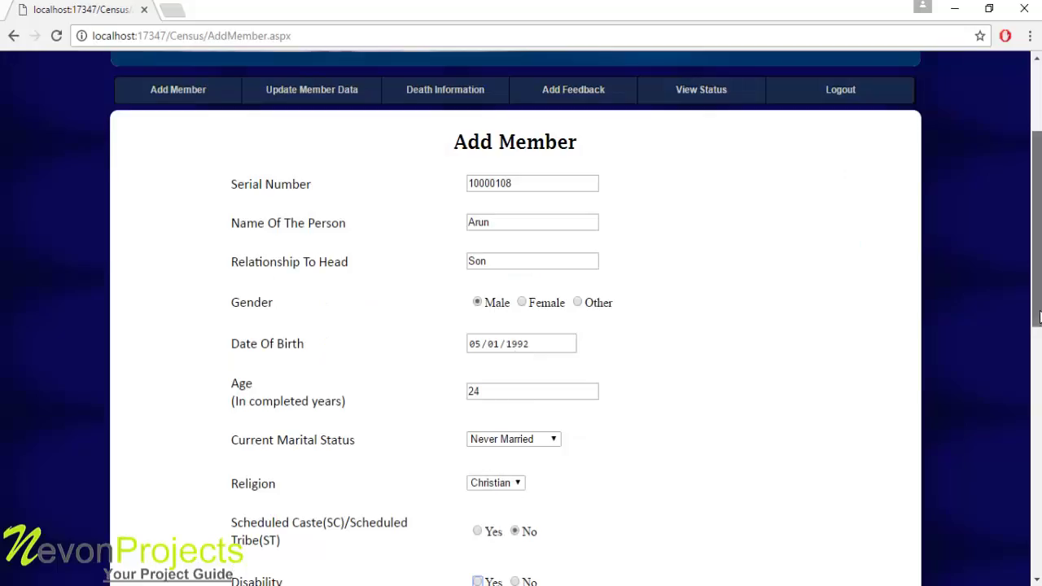
{"action": "scroll", "coordinate": [1039, 318], "scroll_direction": "down", "scroll_amount": 3}
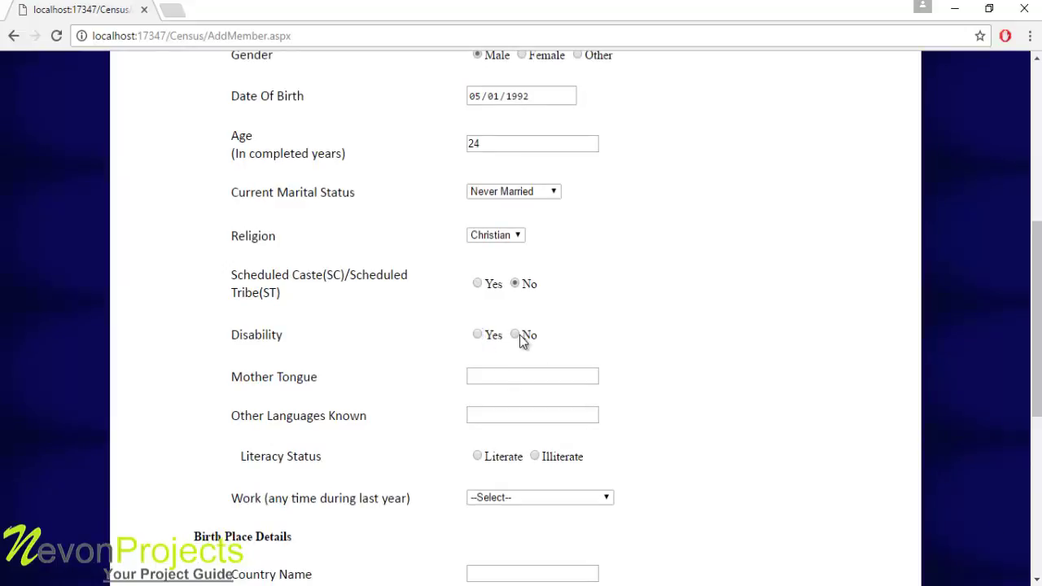
{"action": "left_click", "coordinate": [517, 335]}
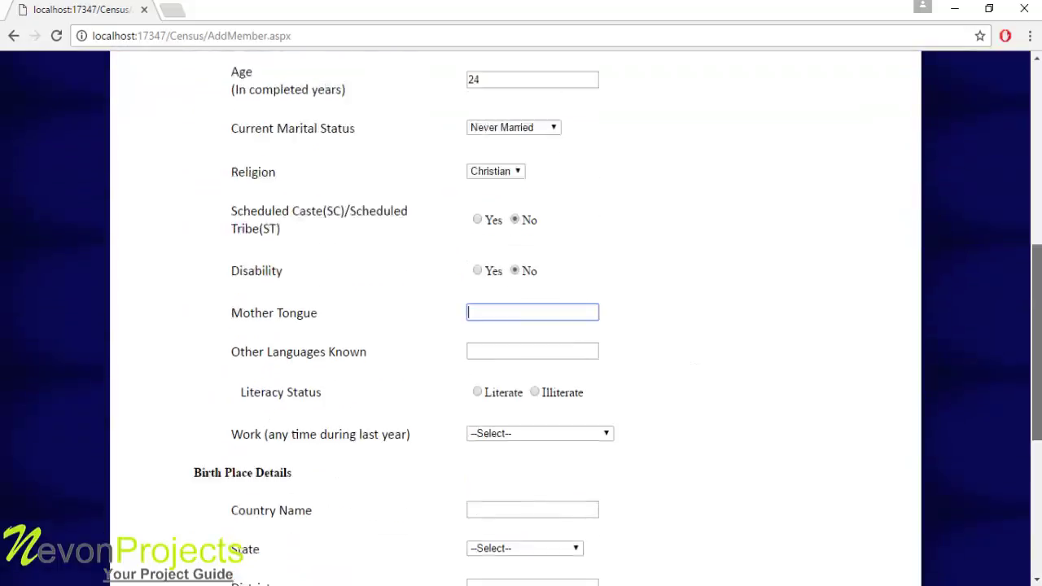